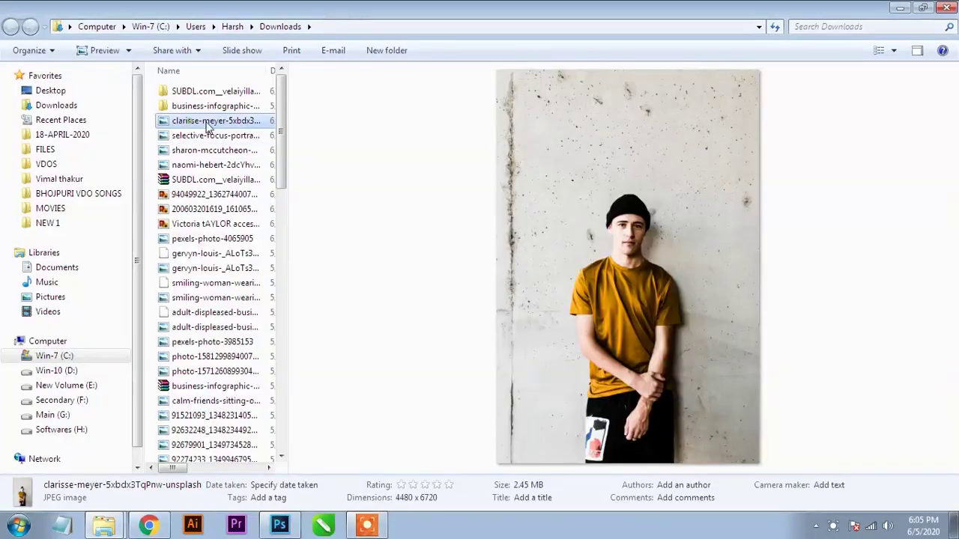
Step: Open the T-shirt photo in Photoshop and fit it to the window
left_click(209, 124)
key("Escape")
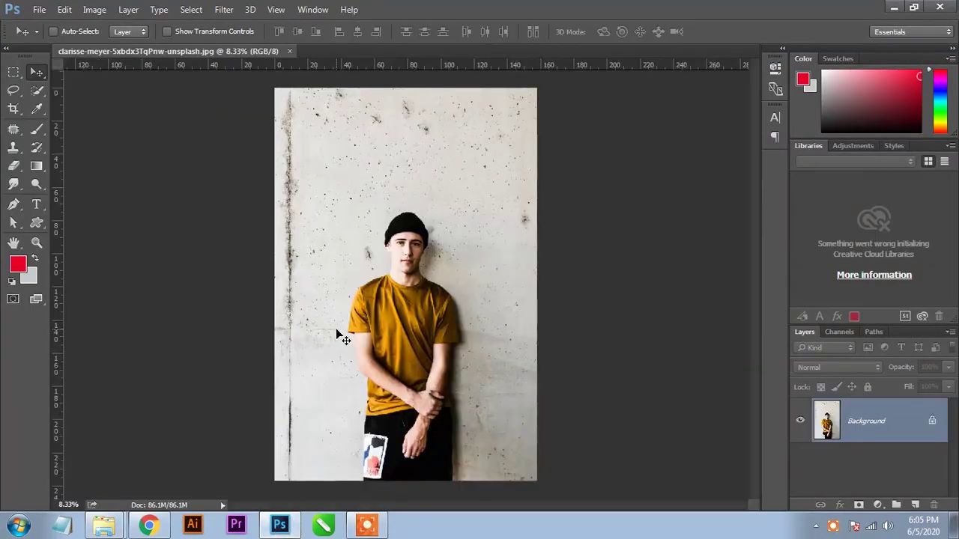
key("ctrl+0")
scroll(360, 320, "up", 2)
key("ctrl+0")
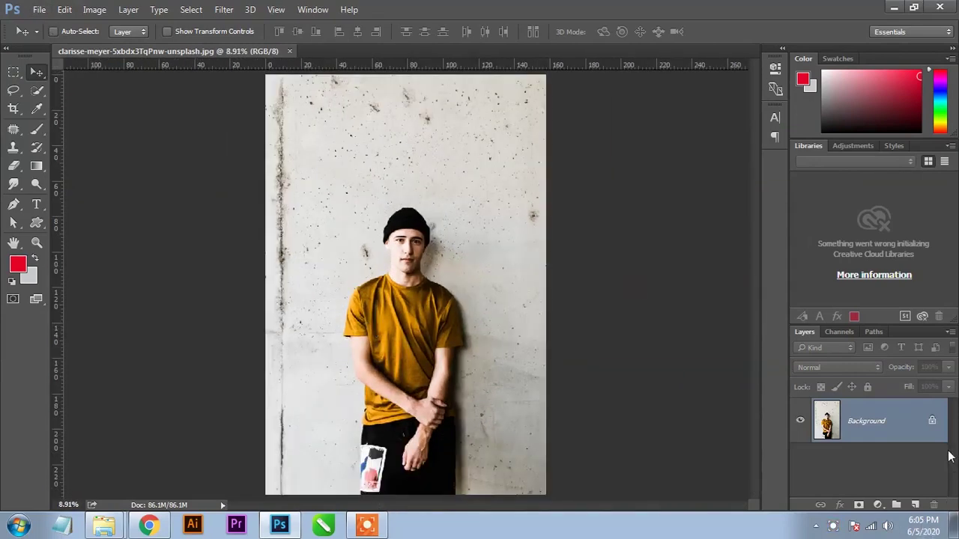
Step: Unlock the Background as Layer 0 and convert the image to Grayscale, discarding colour
left_click(932, 419)
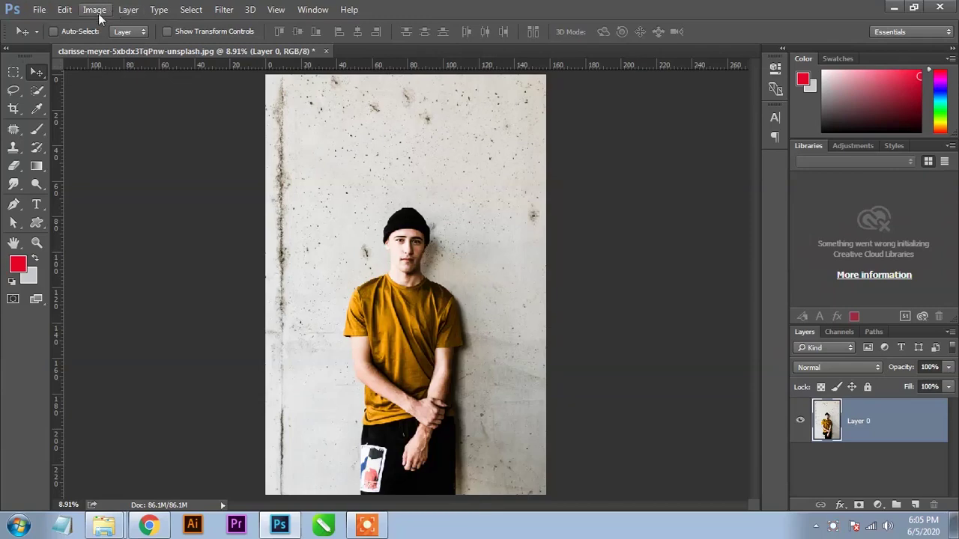
left_click(96, 11)
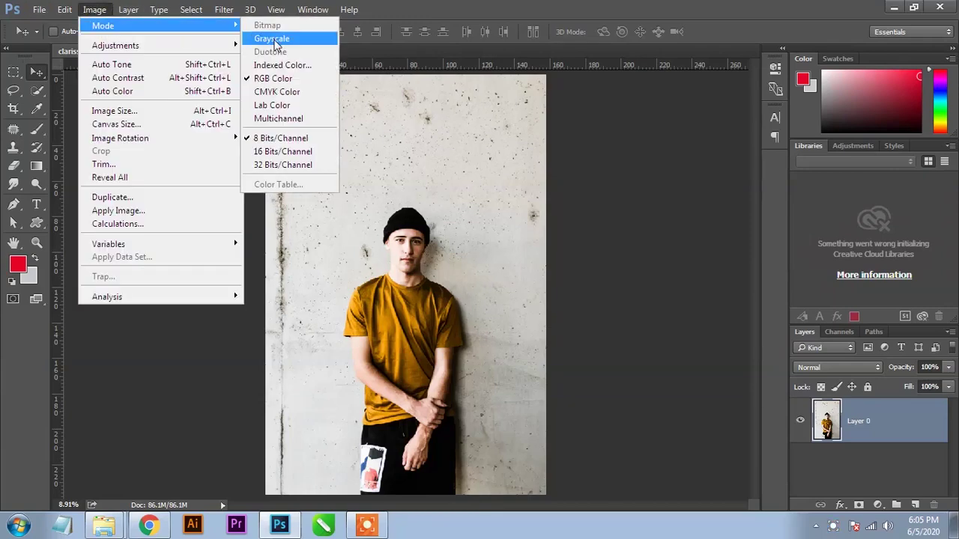
left_click(273, 39)
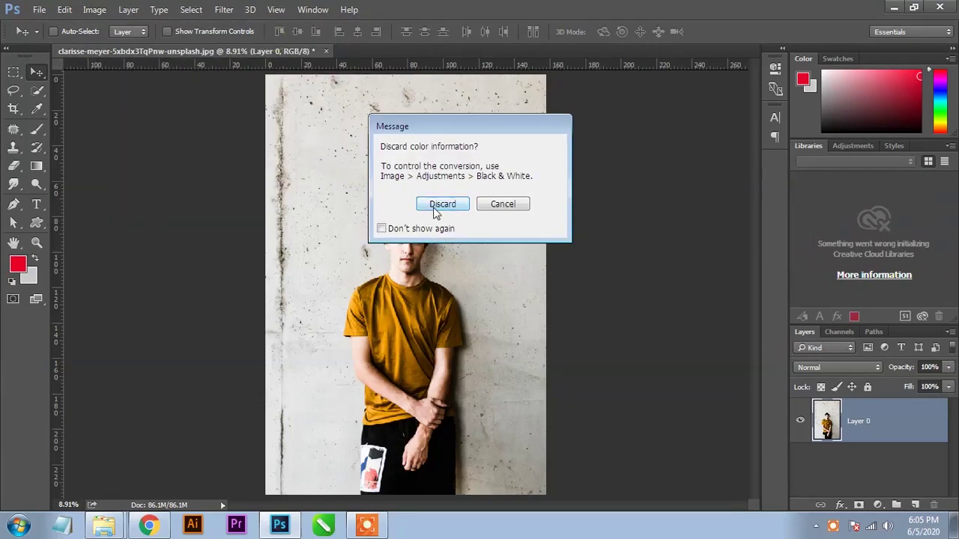
left_click(442, 205)
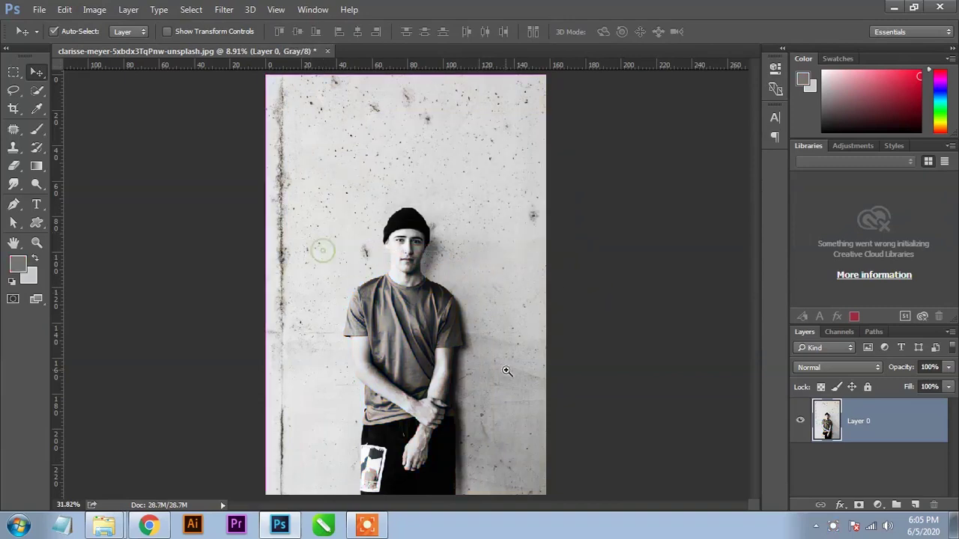
scroll(479, 366, "up", 5)
scroll(497, 373, "down", 5)
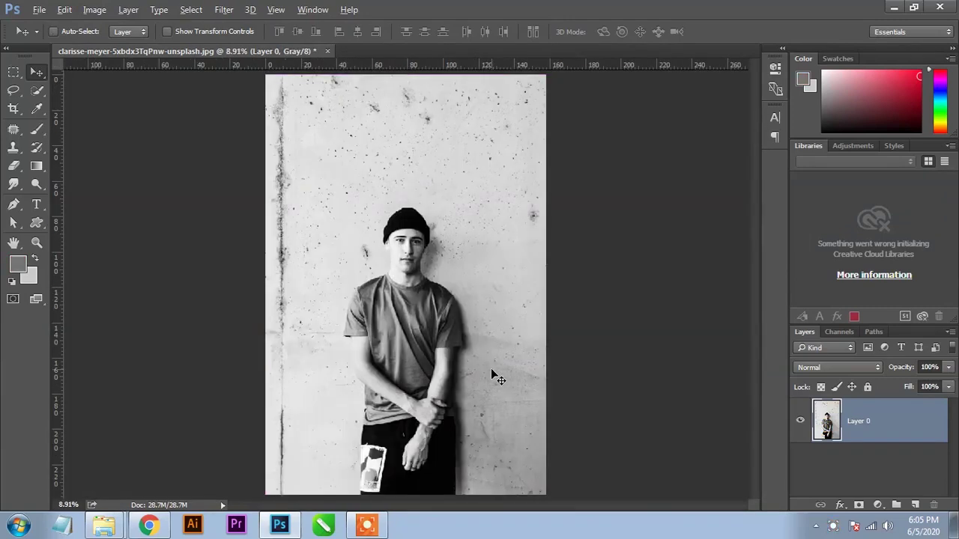
scroll(498, 372, "up", 2)
scroll(479, 353, "up", 2)
scroll(424, 297, "up", 1)
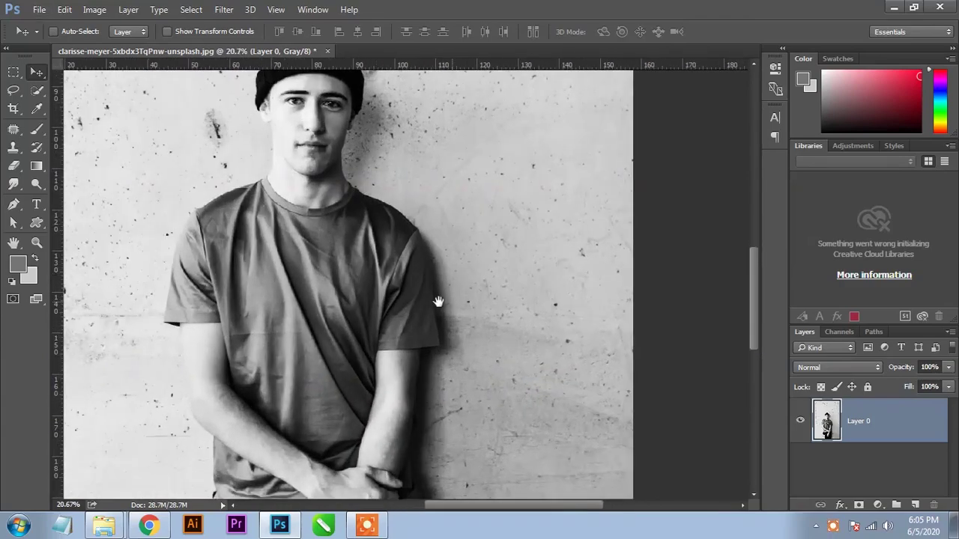
scroll(439, 300, "up", 1)
scroll(380, 311, "up", 1)
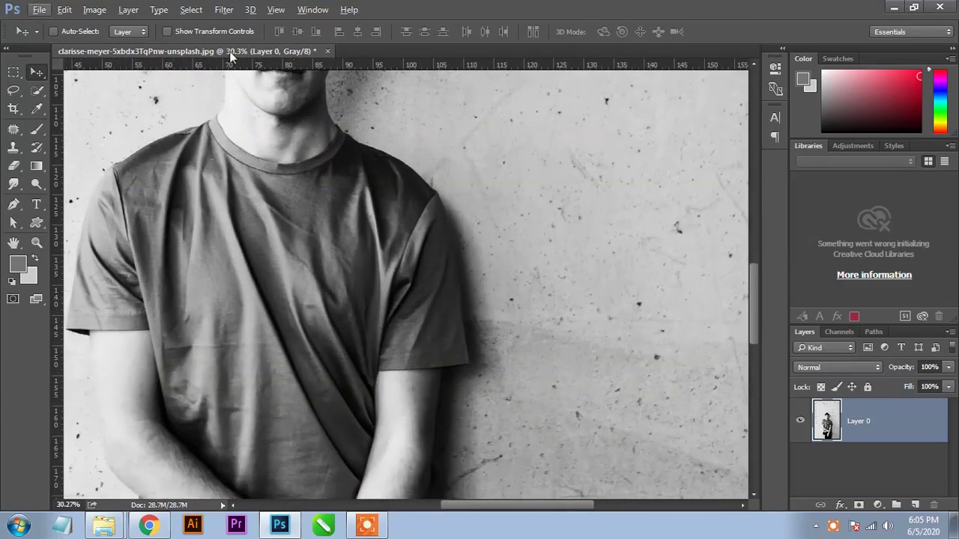
left_click(224, 9)
mouse_move(230, 164)
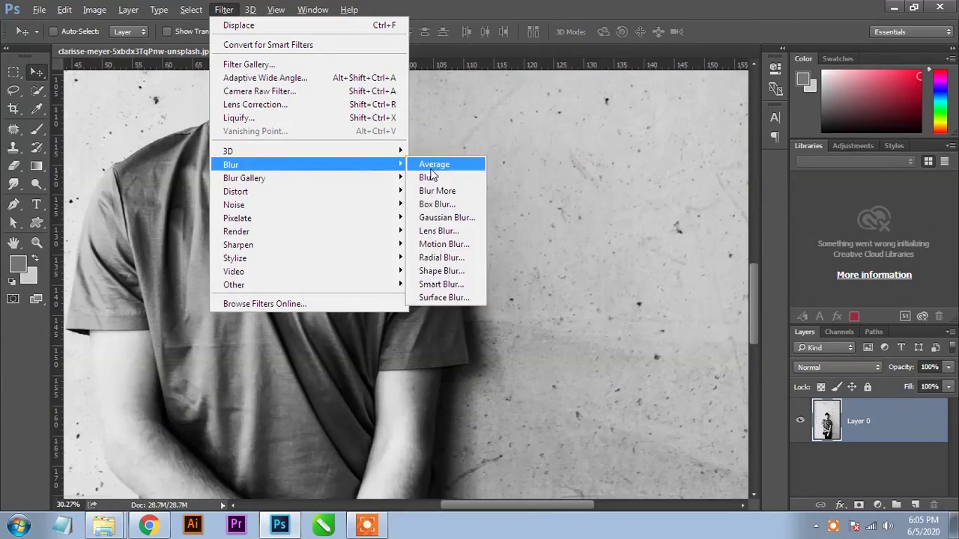
Step: Apply a Gaussian Blur with a 4.0-pixel radius to the grayscale photo
left_click(446, 218)
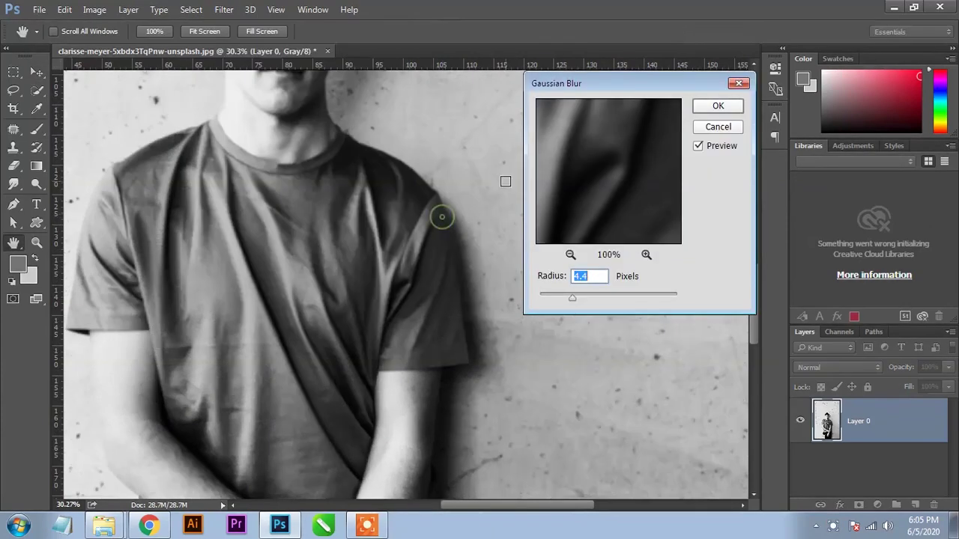
left_click(571, 255)
left_click(571, 255)
mouse_move(620, 199)
left_mouse_down()
mouse_move(605, 222)
mouse_move(629, 188)
left_mouse_up()
key("Up")
key("Up")
key("Up")
left_click(648, 255)
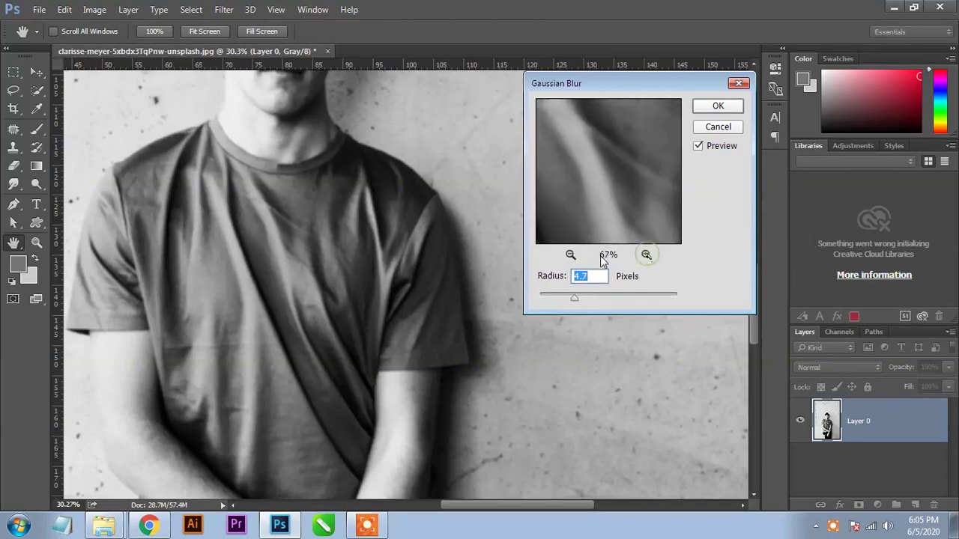
left_click_drag(571, 297, 510, 296)
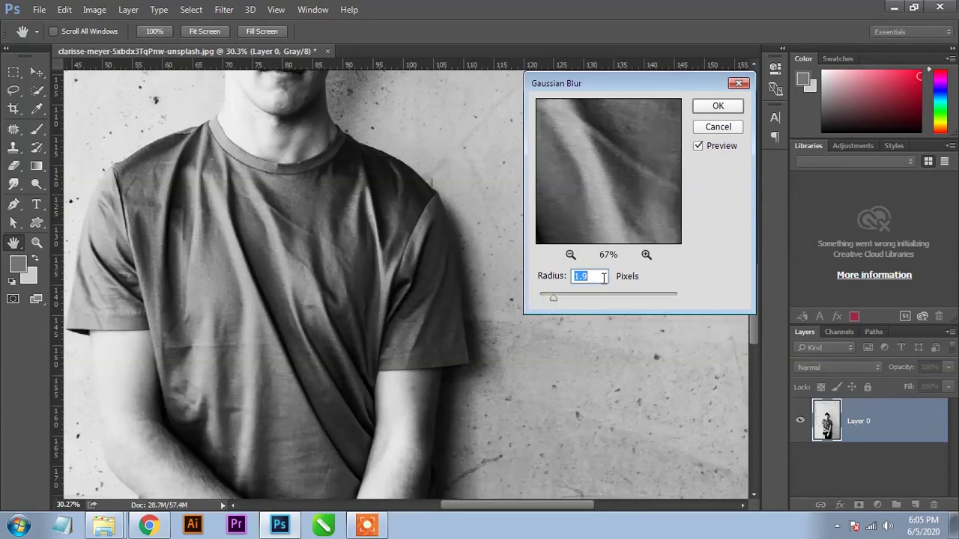
key("shift+Up")
key("shift+Up")
key("shift+Up")
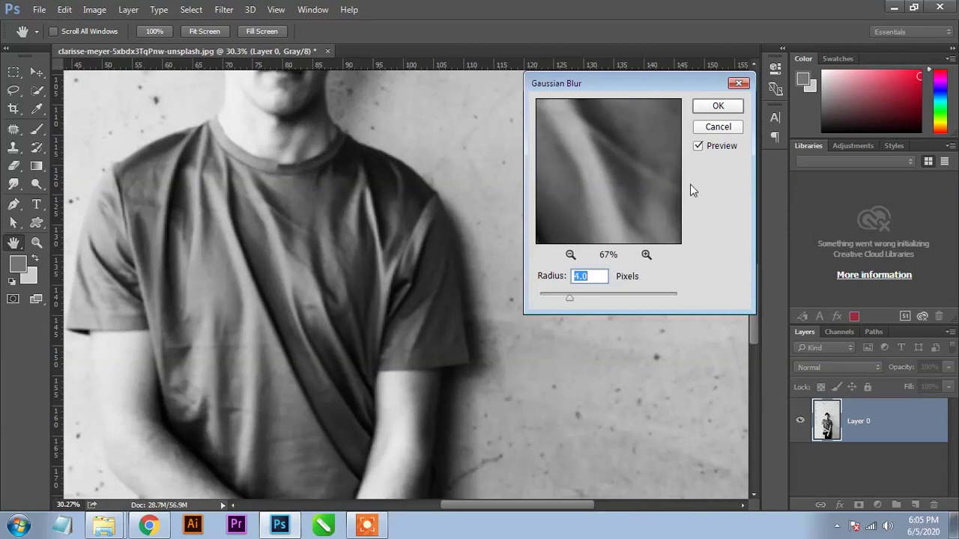
left_click(718, 106)
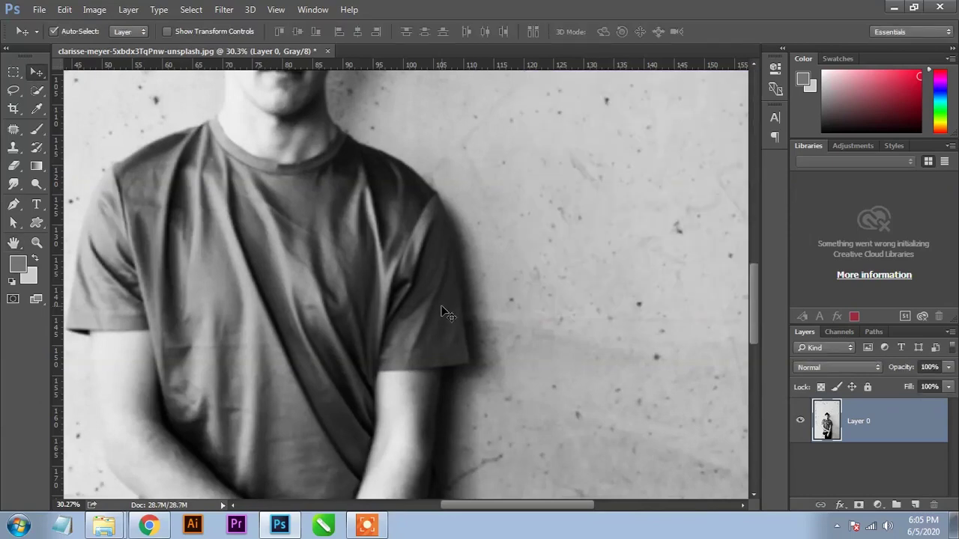
key("ctrl+0")
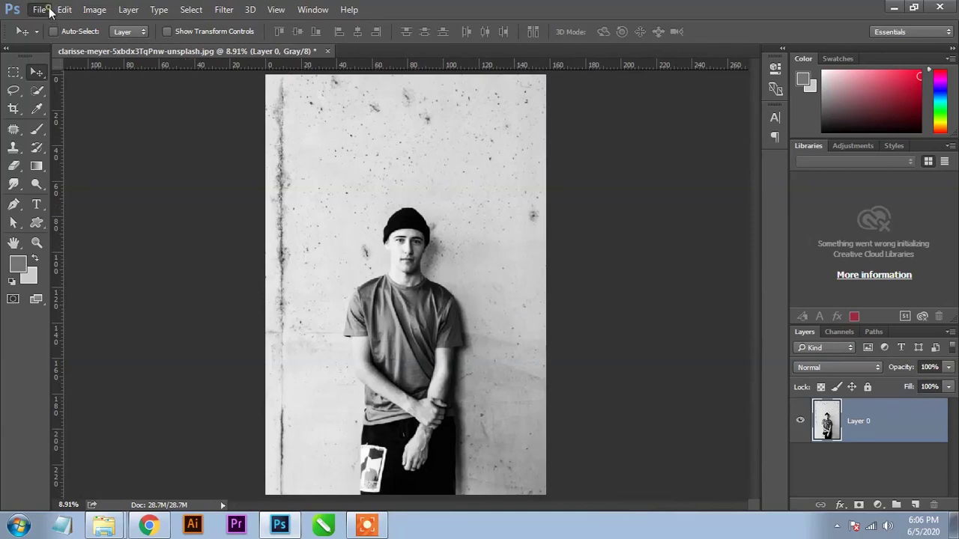
Step: Save the blurred image as the PSD 'Image for displacement' and close the document
left_click(48, 8)
left_click(65, 168)
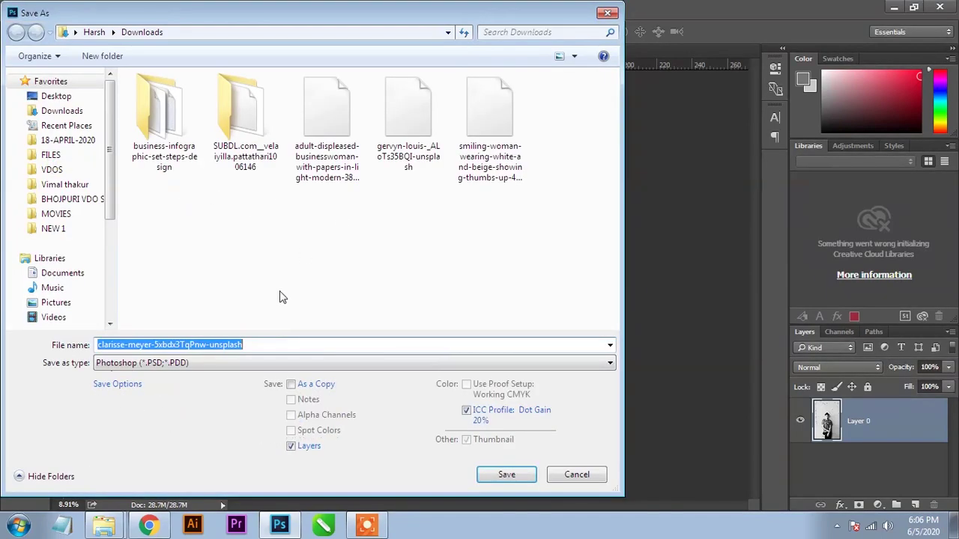
key("BackSpace")
type("Sur")
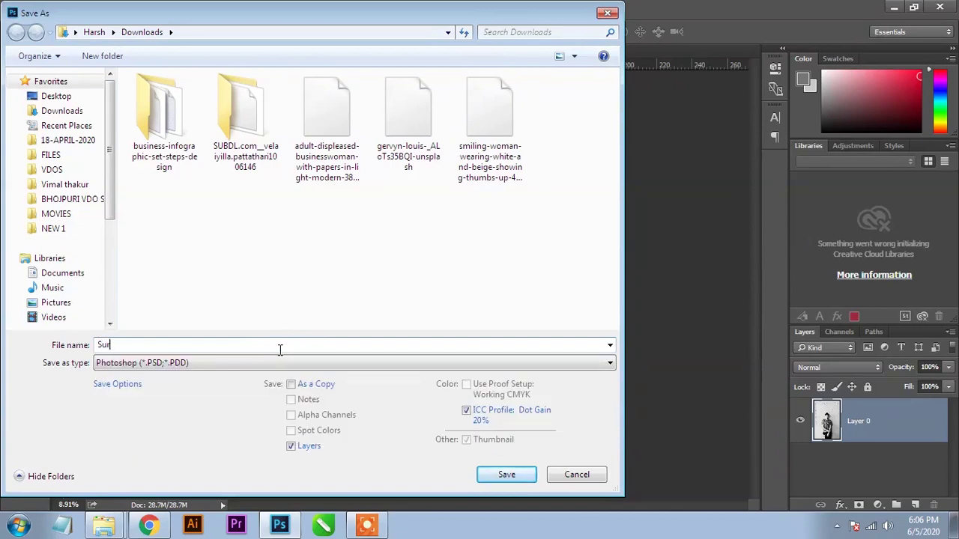
key("BackSpace")
key("BackSpace")
key("BackSpace")
type("Image for ")
type("disp")
left_click(510, 474)
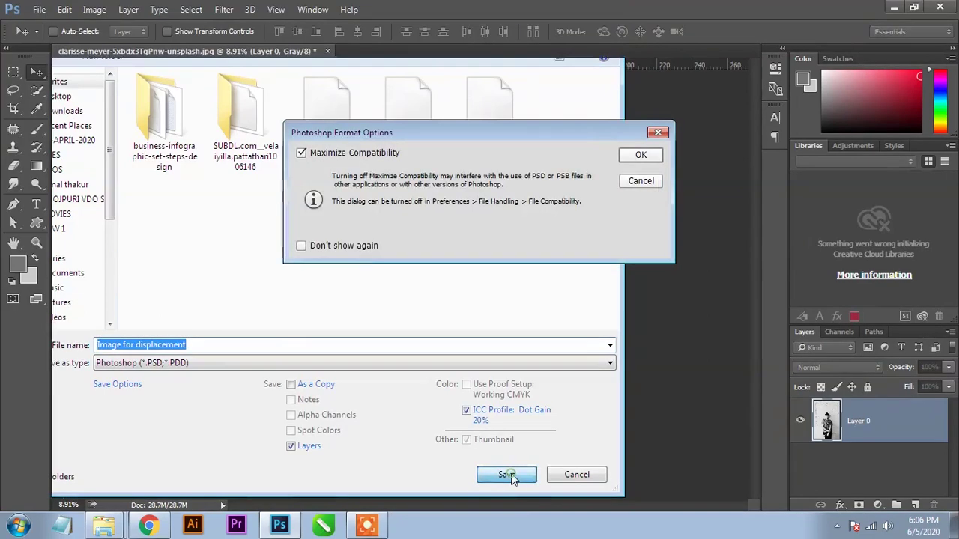
left_click(641, 155)
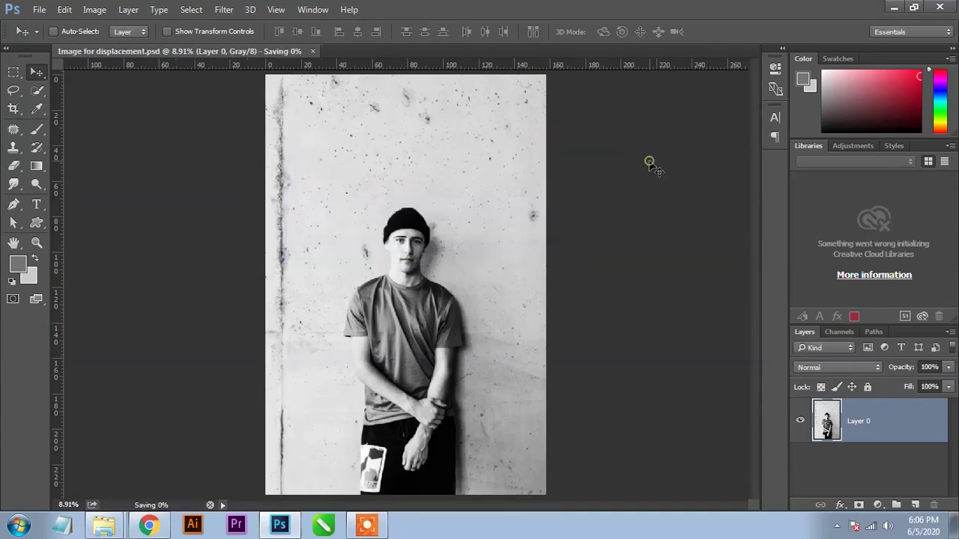
left_click(267, 51)
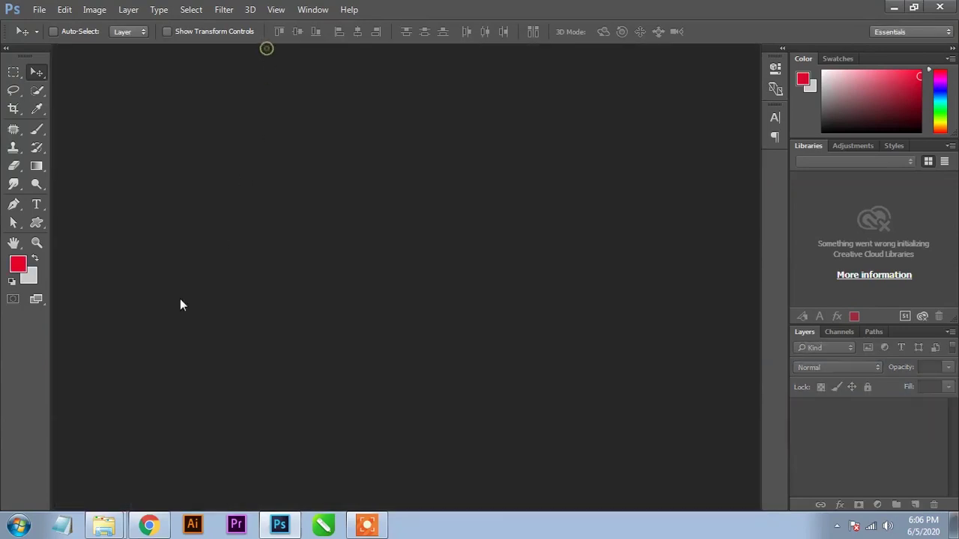
Step: Reopen the original colour T-shirt photo from Downloads and locate logo.png in Explorer
left_click(103, 524)
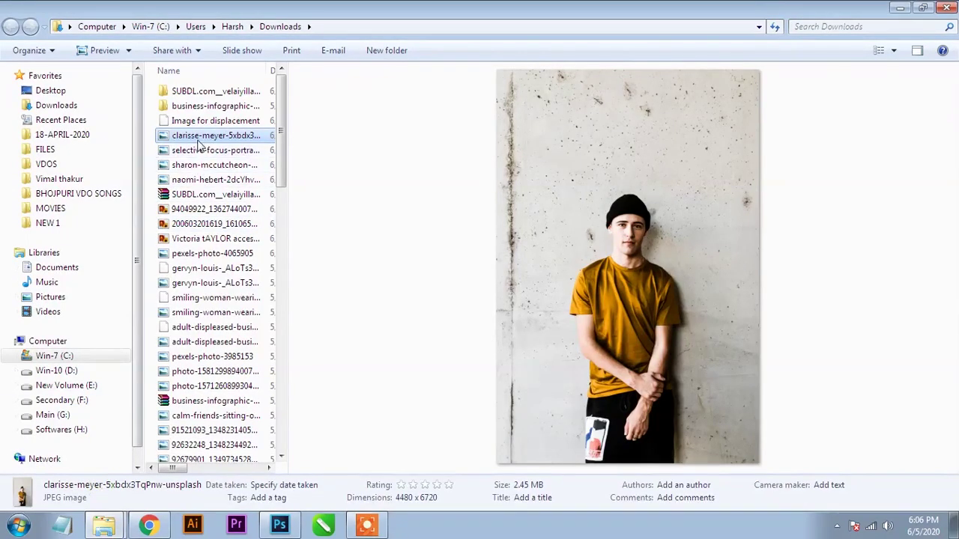
left_click(279, 524)
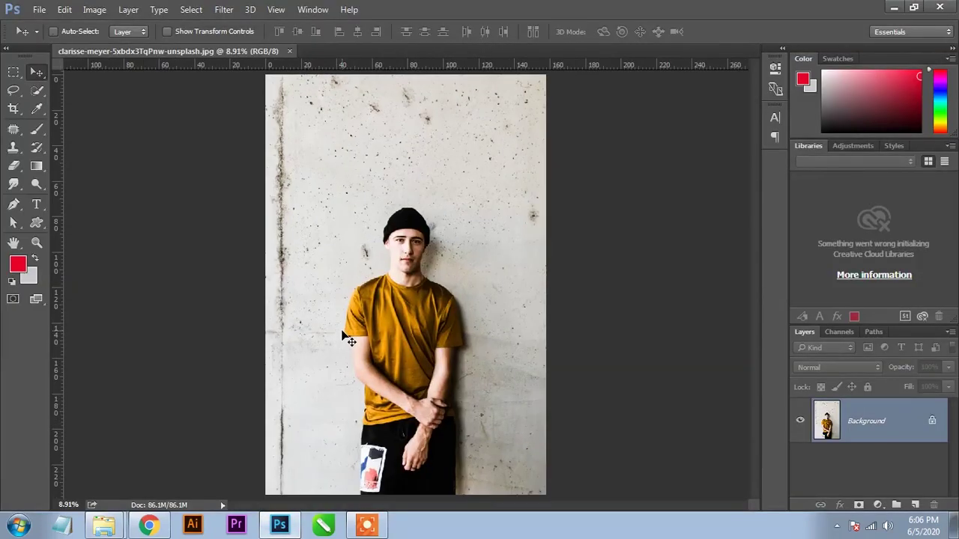
left_click(105, 527)
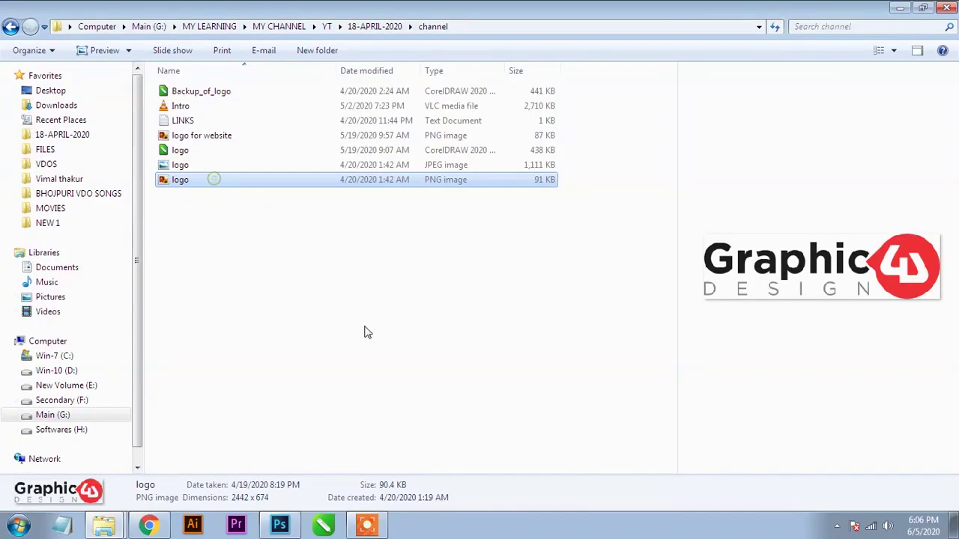
left_click(280, 525)
Step: Place logo.png, scale it to about 166.5% and position it across the shirt's chest
left_click_drag(399, 300, 398, 294)
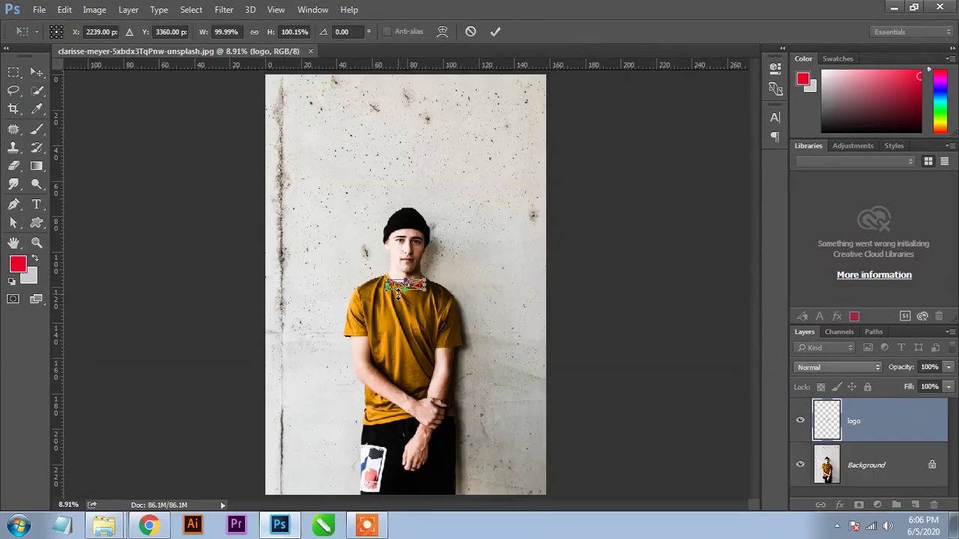
scroll(423, 327, "up", 5)
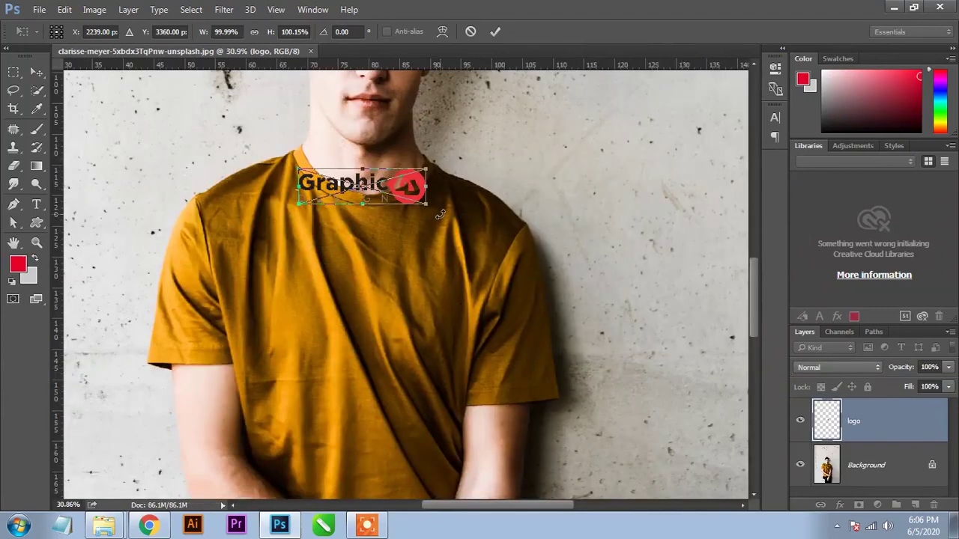
left_click_drag(432, 211, 502, 225)
left_click_drag(438, 228, 439, 344)
scroll(441, 346, "up", 2)
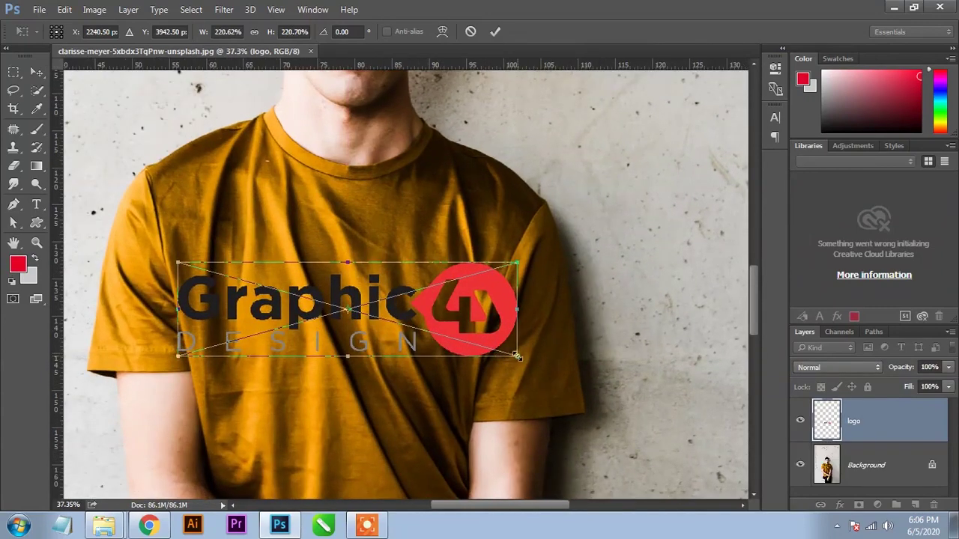
left_click_drag(517, 356, 488, 341)
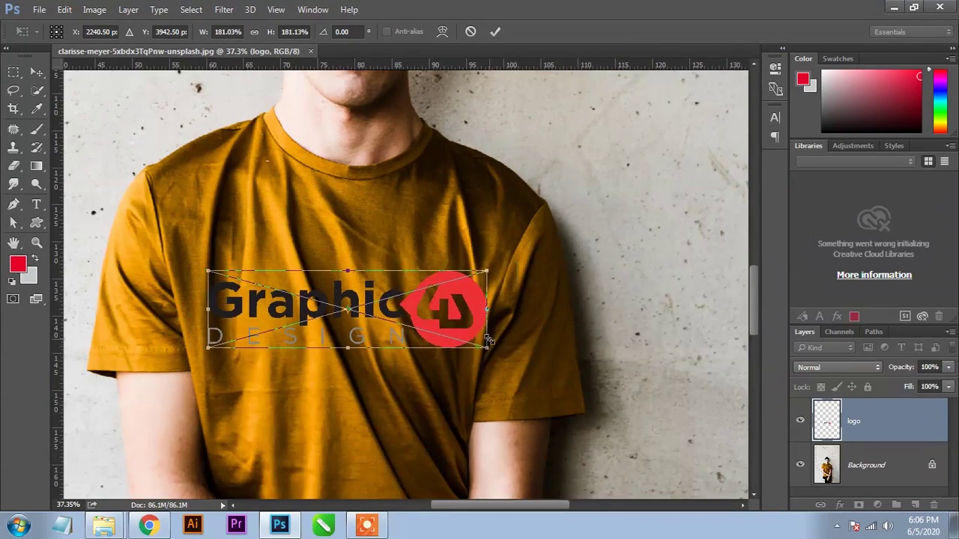
left_click_drag(488, 346, 478, 341)
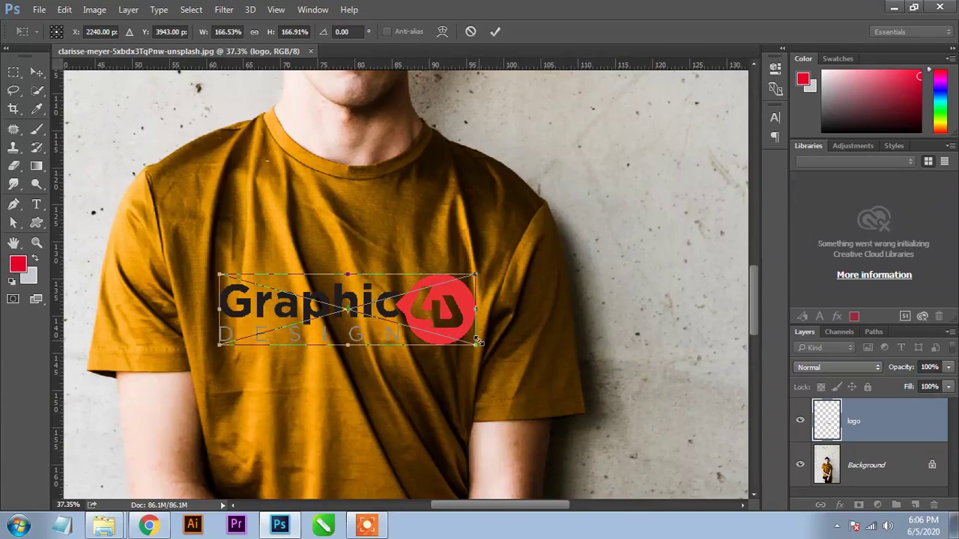
left_click_drag(408, 339, 417, 372)
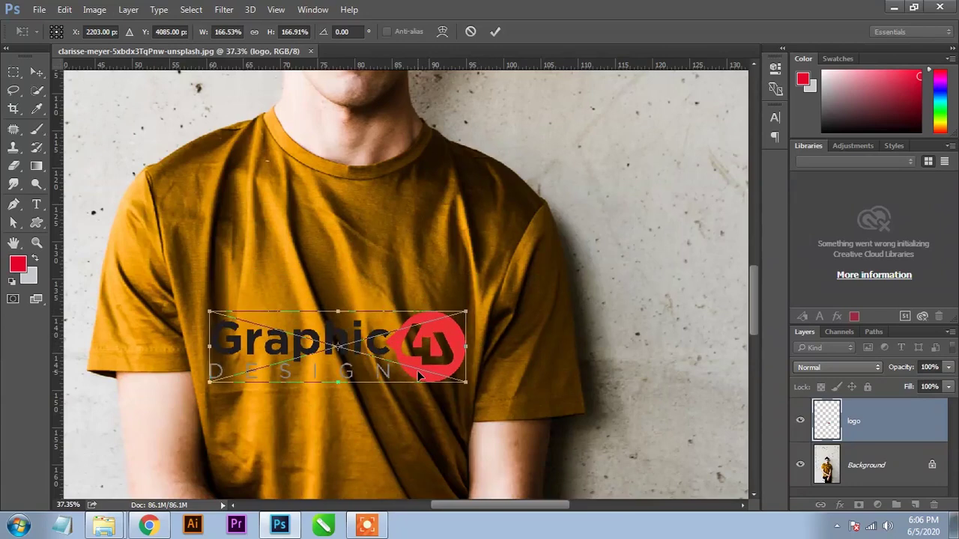
left_click(496, 32)
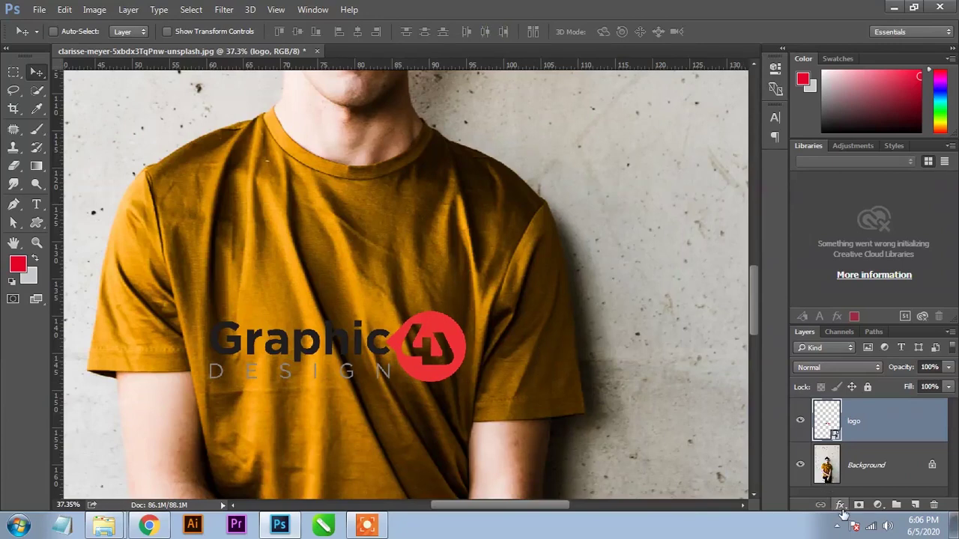
right_click(861, 419)
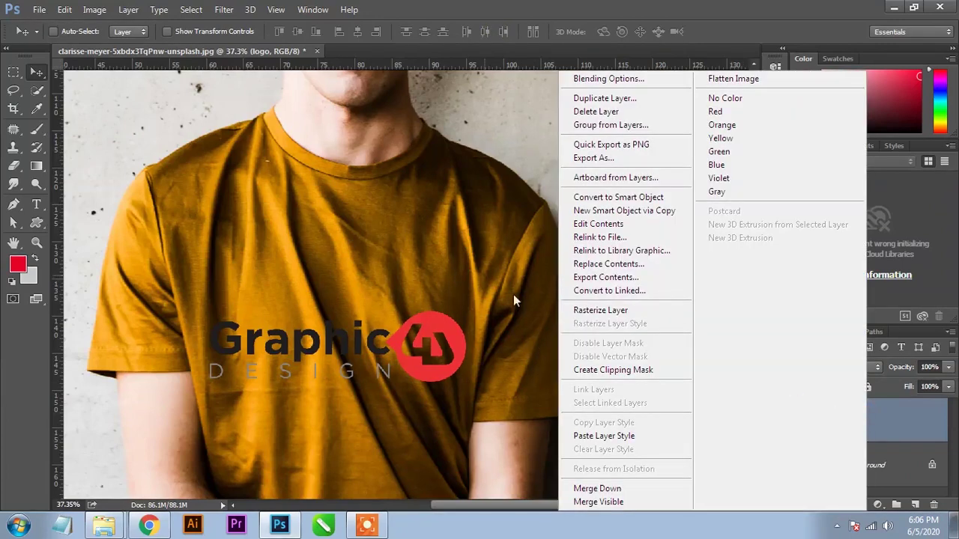
Step: Rasterize the logo layer and add a white Color Overlay effect to it
left_click(572, 310)
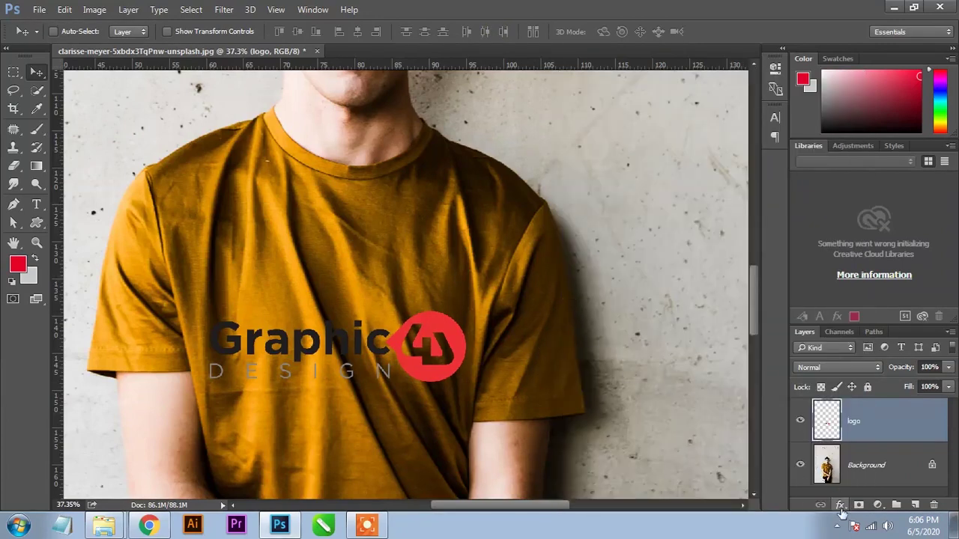
left_click(839, 505)
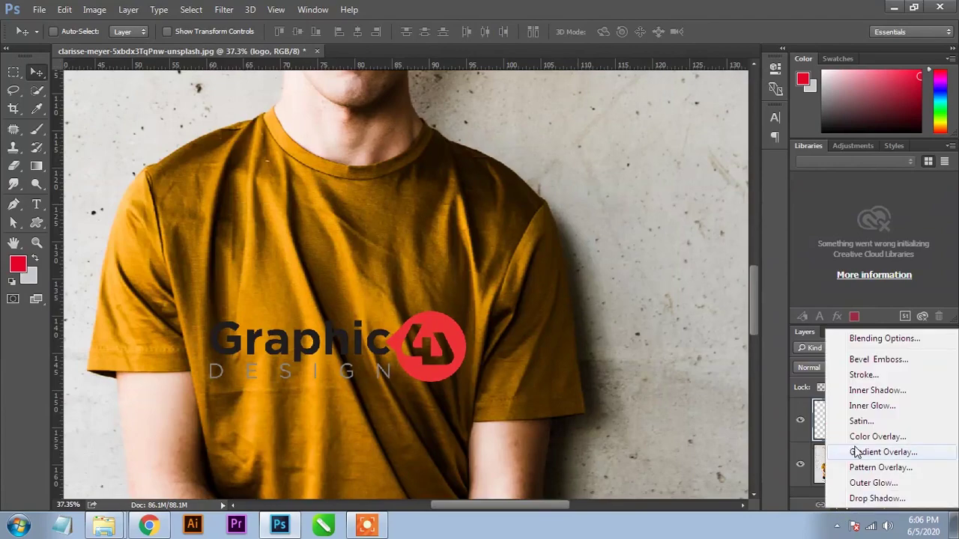
left_click(876, 437)
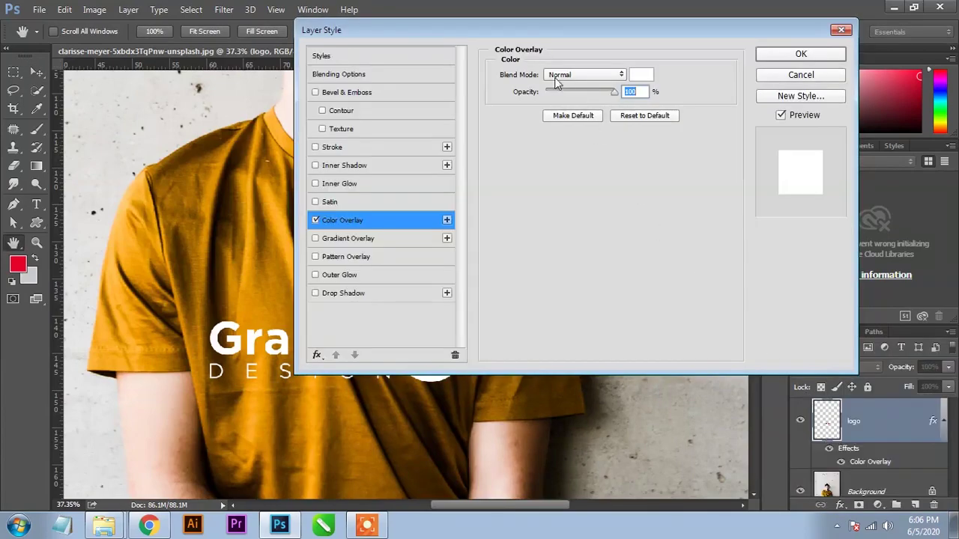
left_click_drag(546, 39, 725, 39)
left_click(822, 78)
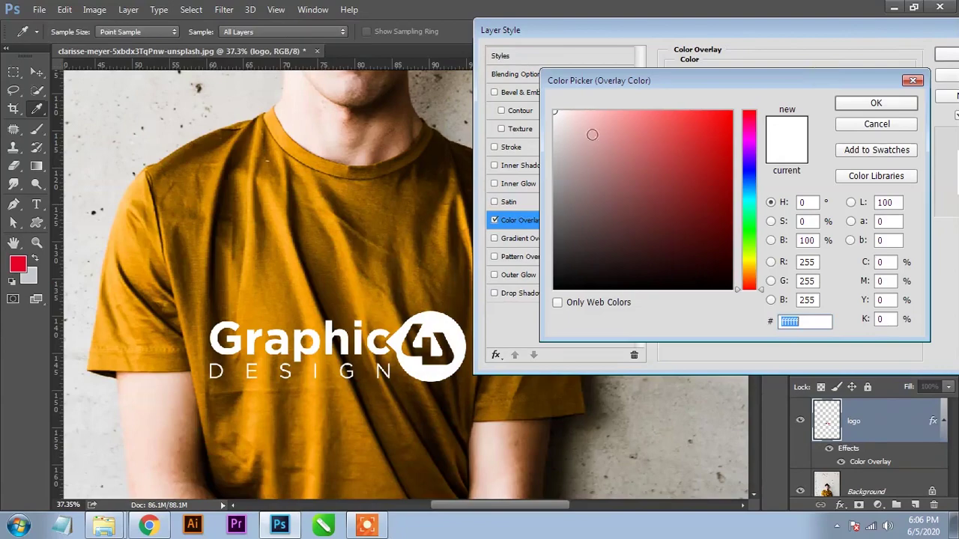
left_click(555, 112)
left_click(877, 104)
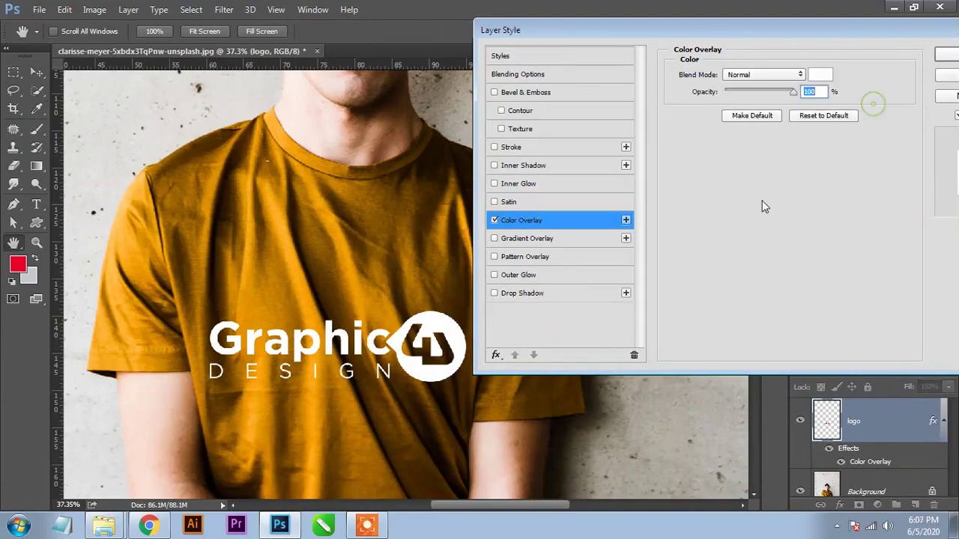
left_click_drag(775, 42, 691, 75)
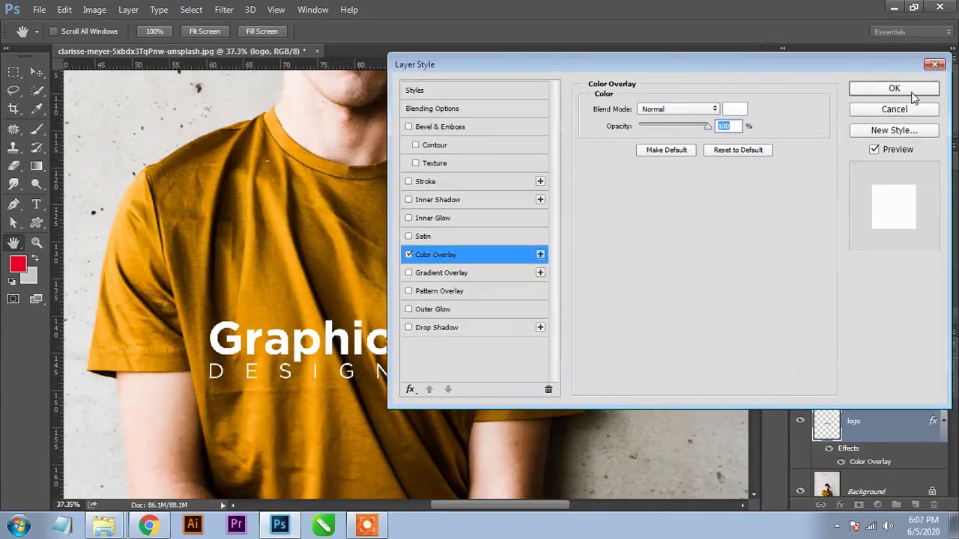
left_click(911, 92)
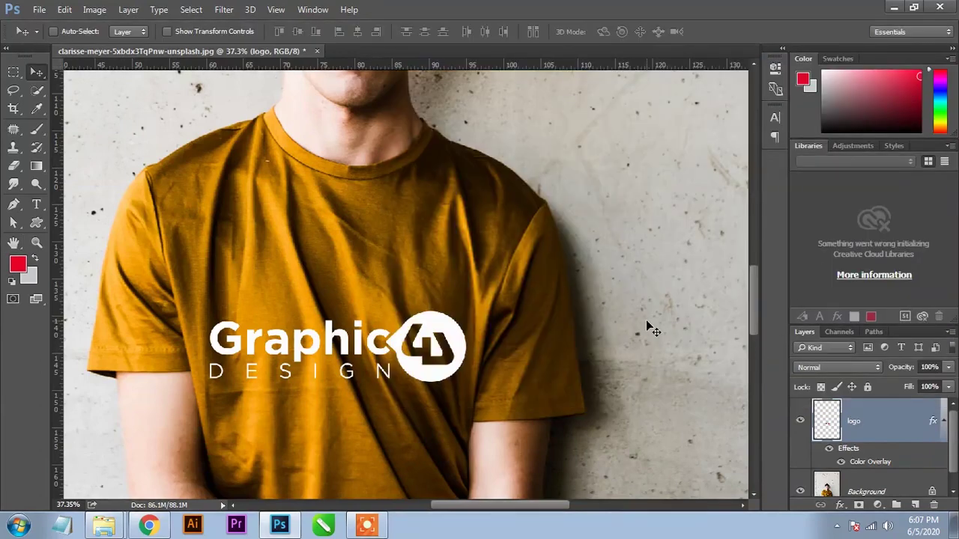
left_click(223, 9)
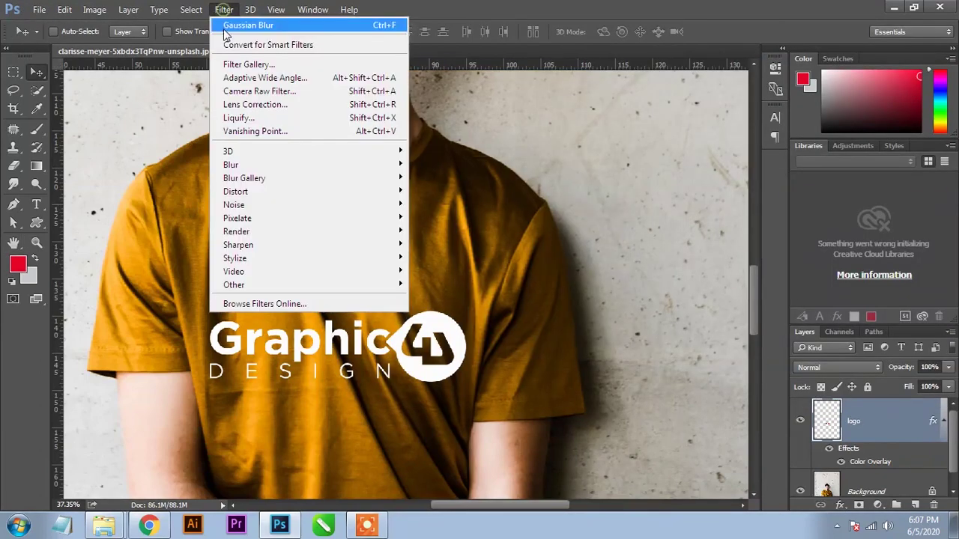
mouse_move(235, 191)
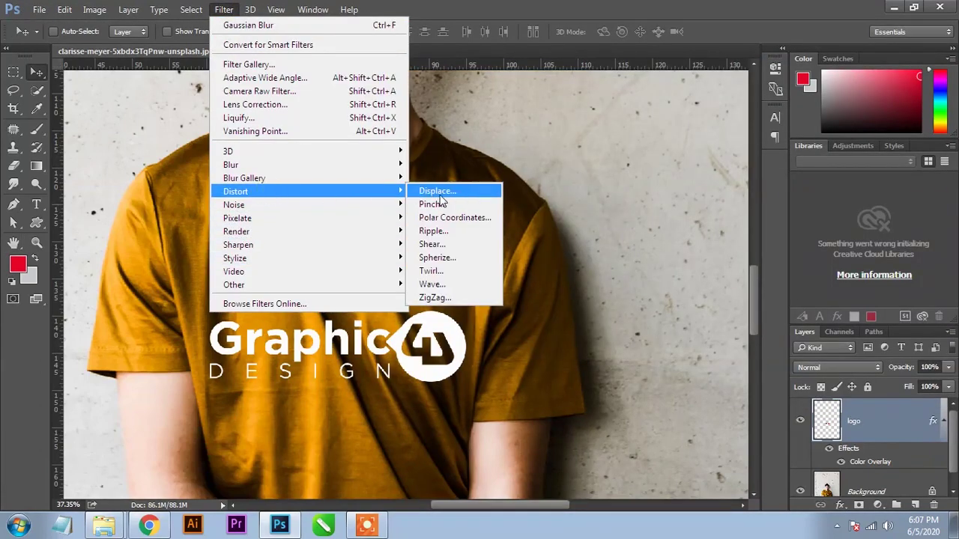
Step: Apply Displace at horizontal and vertical scale 15 using the 'Image for displacement' map
left_click(441, 195)
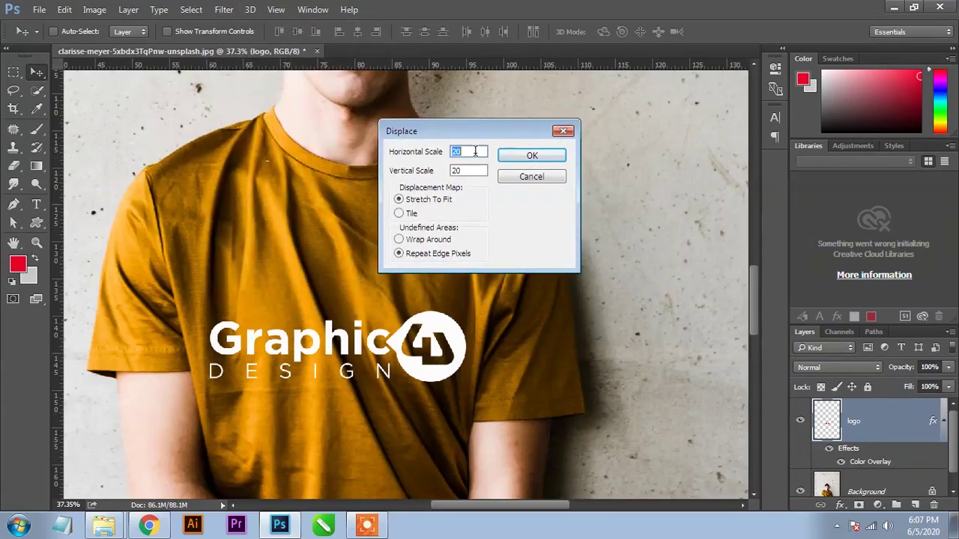
key("Tab")
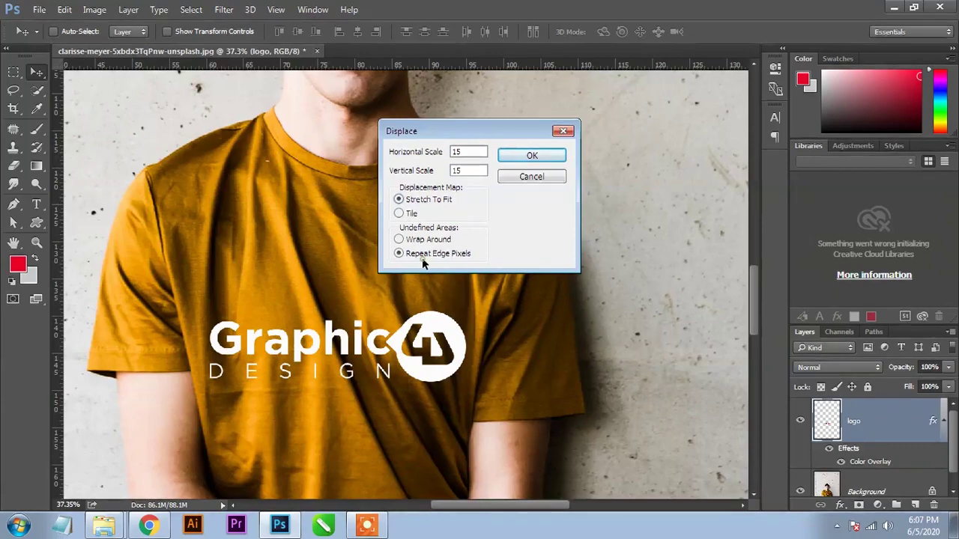
left_click(540, 154)
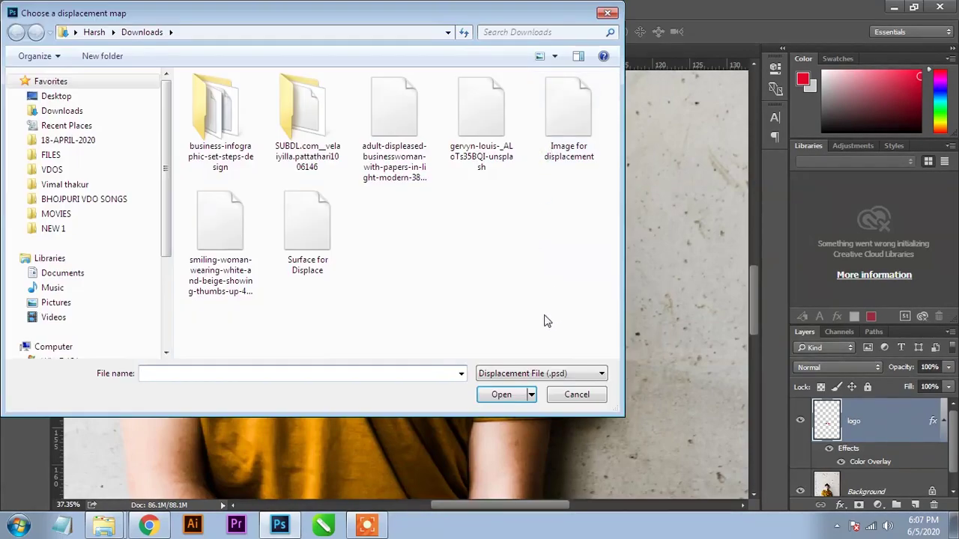
left_click(573, 131)
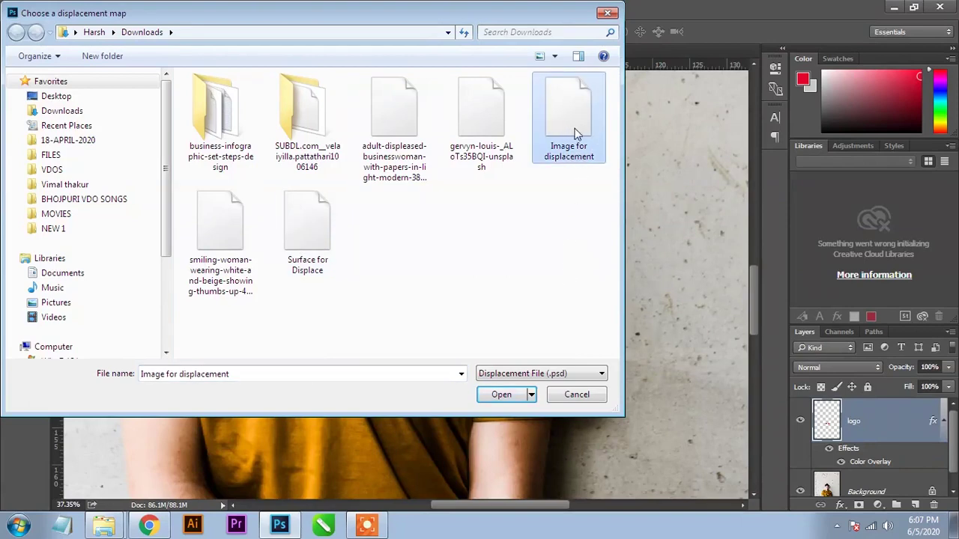
left_click(501, 397)
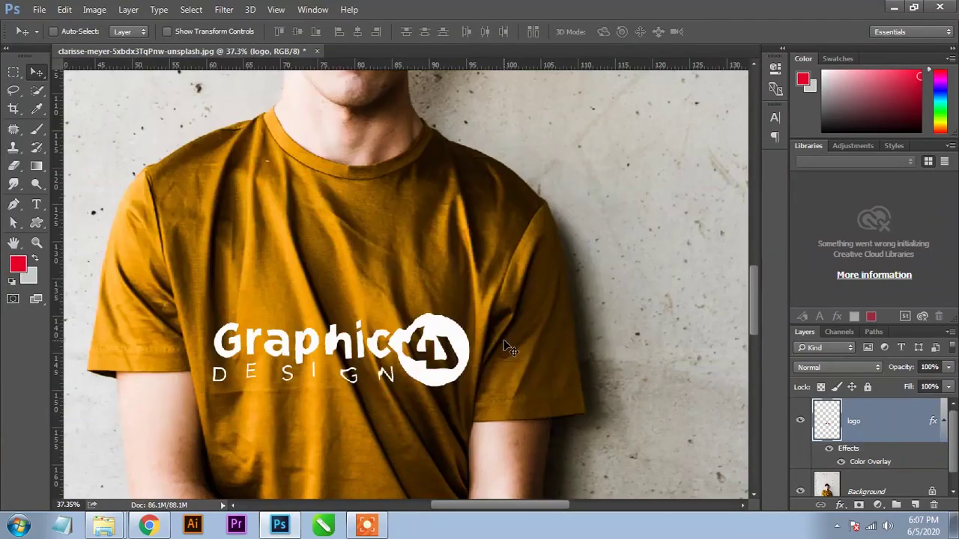
scroll(288, 353, "up", 1)
scroll(295, 359, "up", 1)
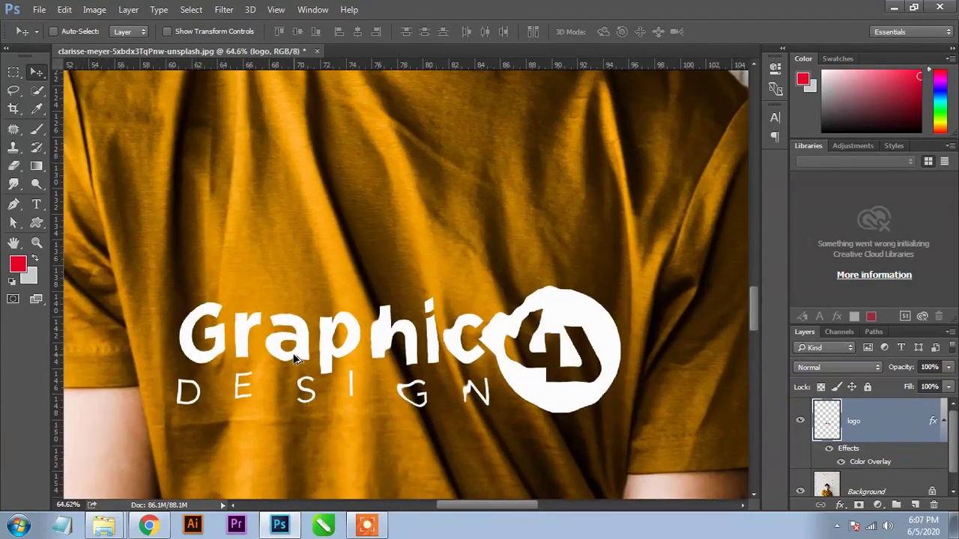
scroll(294, 359, "down", 1)
scroll(295, 359, "down", 1)
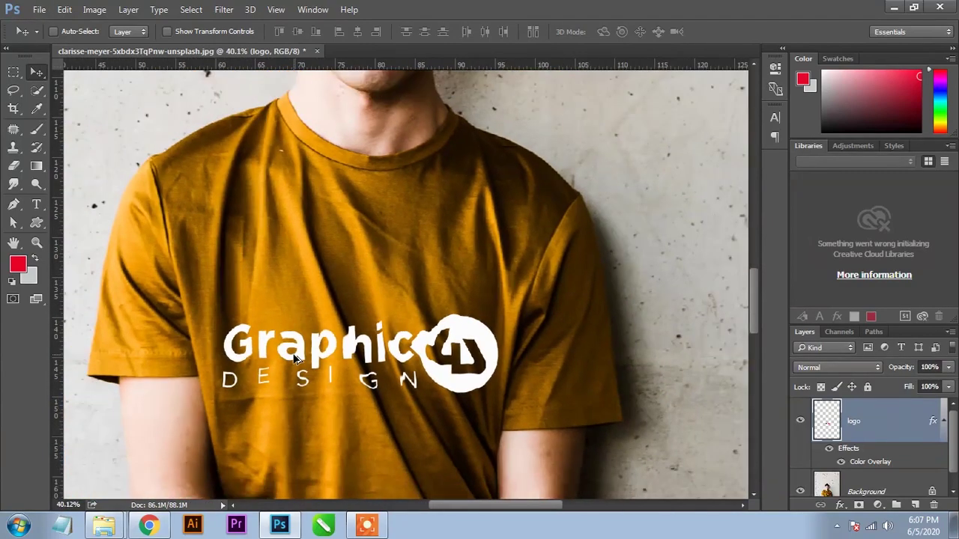
left_click_drag(433, 402, 369, 330)
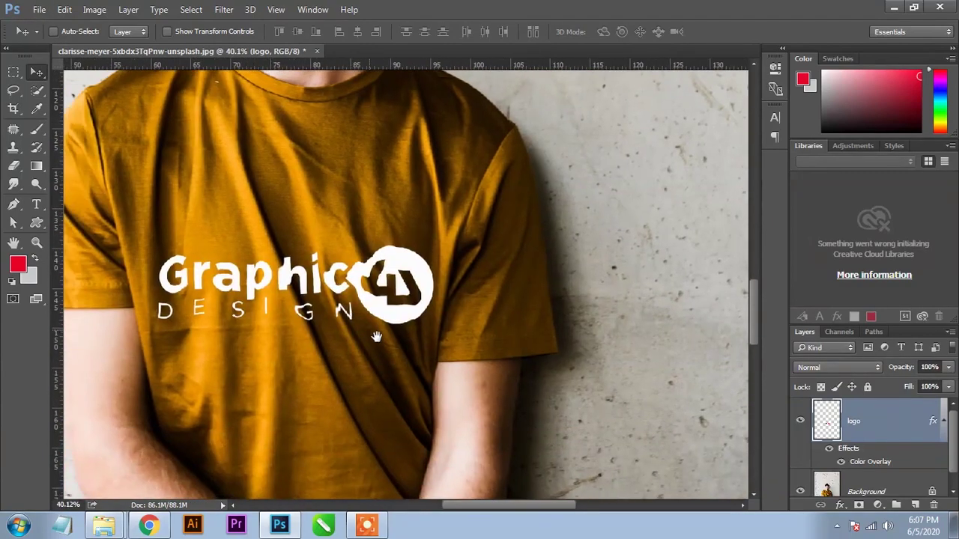
right_click(898, 406)
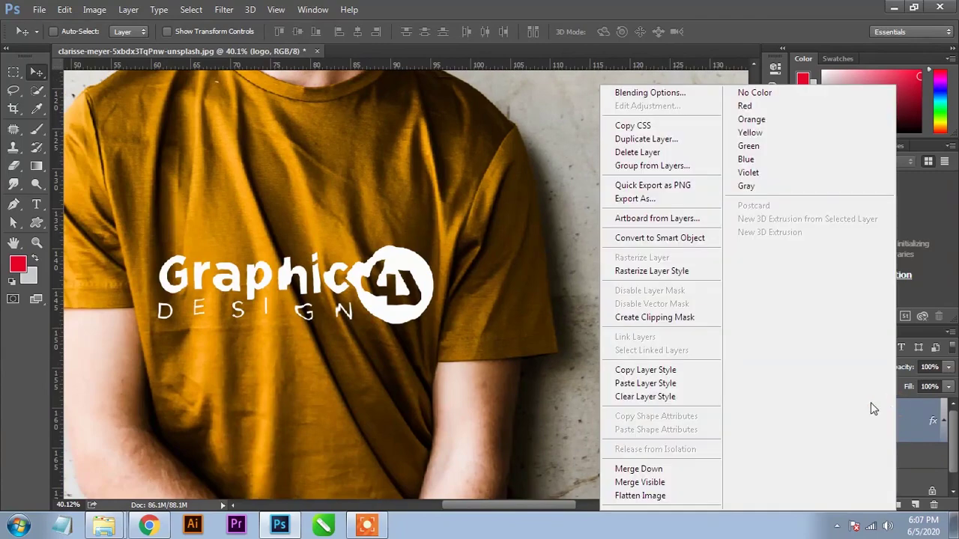
Step: Split the logo's Underlying Layer Blend If sliders to 16/52 and 175/254
left_click(682, 101)
left_click(646, 93)
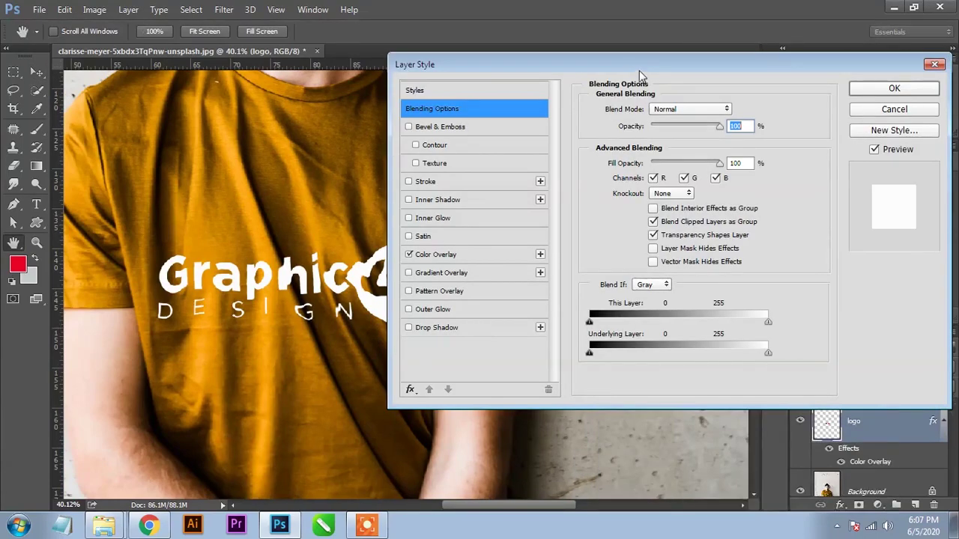
left_click_drag(640, 70, 688, 51)
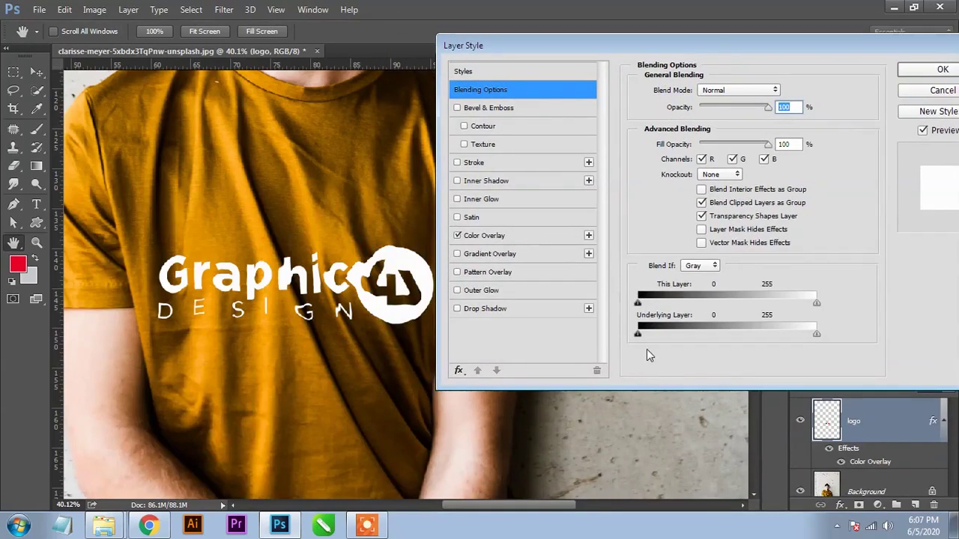
left_click_drag(637, 334, 650, 336)
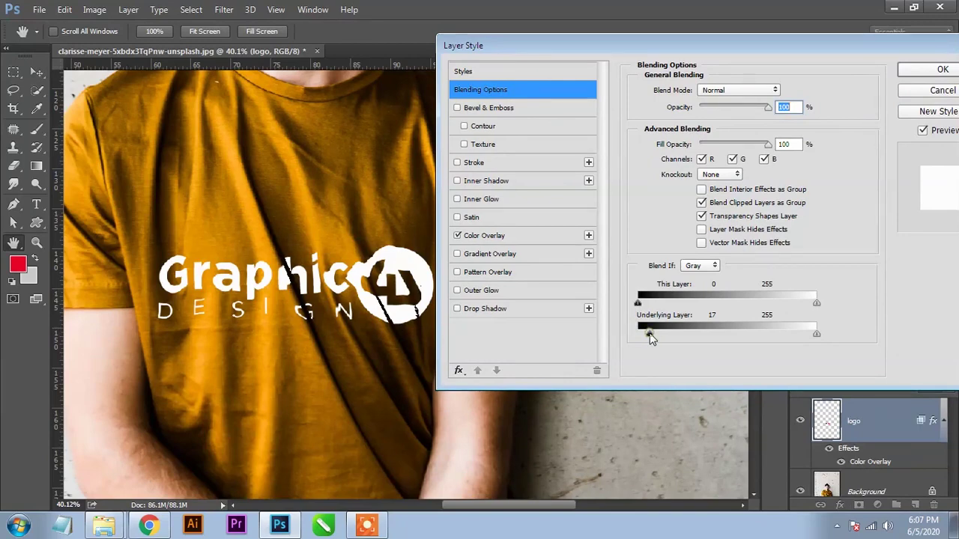
mouse_move(649, 336)
left_mouse_down()
mouse_move(674, 335)
mouse_move(642, 337)
mouse_move(653, 338)
left_mouse_up()
left_click_drag(648, 335, 650, 336)
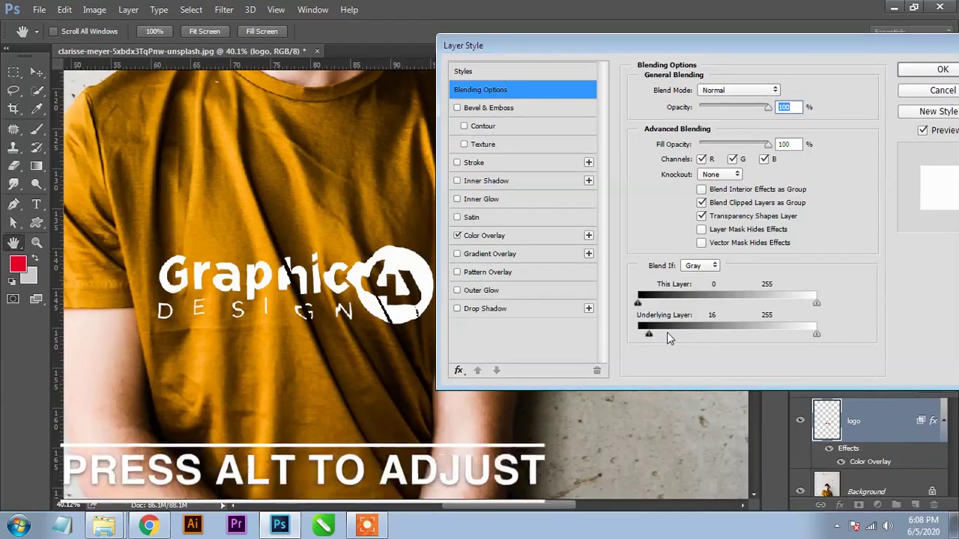
mouse_move(649, 334)
left_mouse_down()
mouse_move(696, 337)
mouse_move(674, 337)
left_mouse_up()
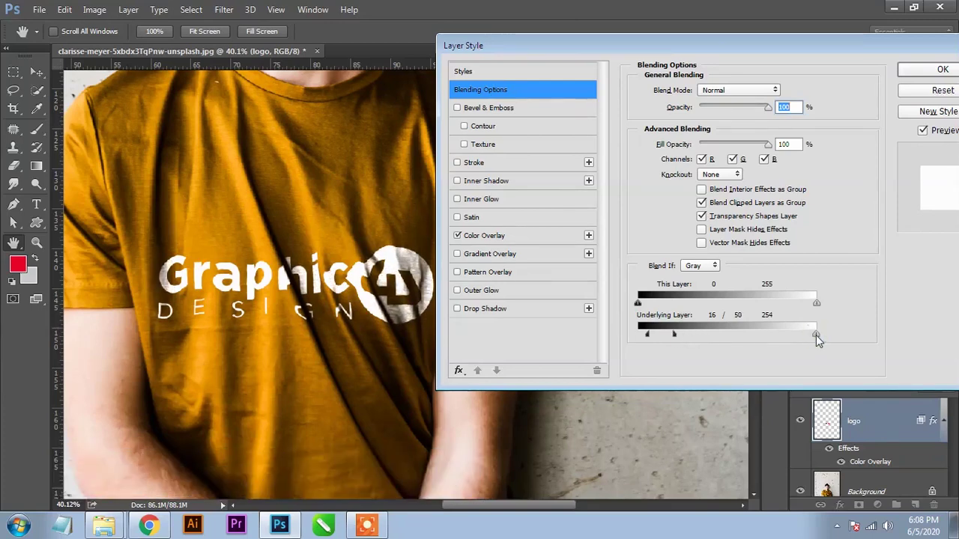
left_click_drag(813, 335, 777, 337)
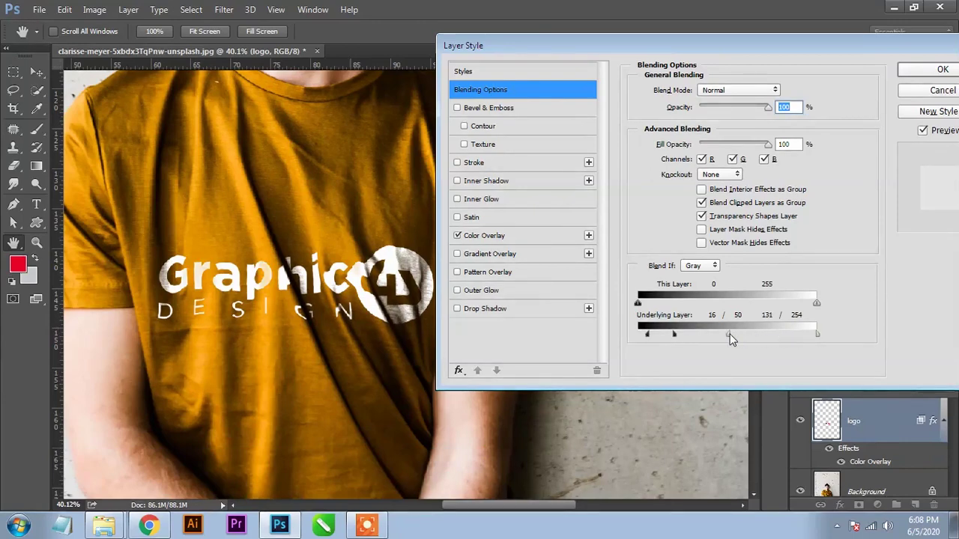
mouse_move(776, 336)
left_mouse_down()
mouse_move(794, 336)
mouse_move(717, 337)
mouse_move(761, 336)
left_mouse_up()
left_click_drag(674, 335, 675, 336)
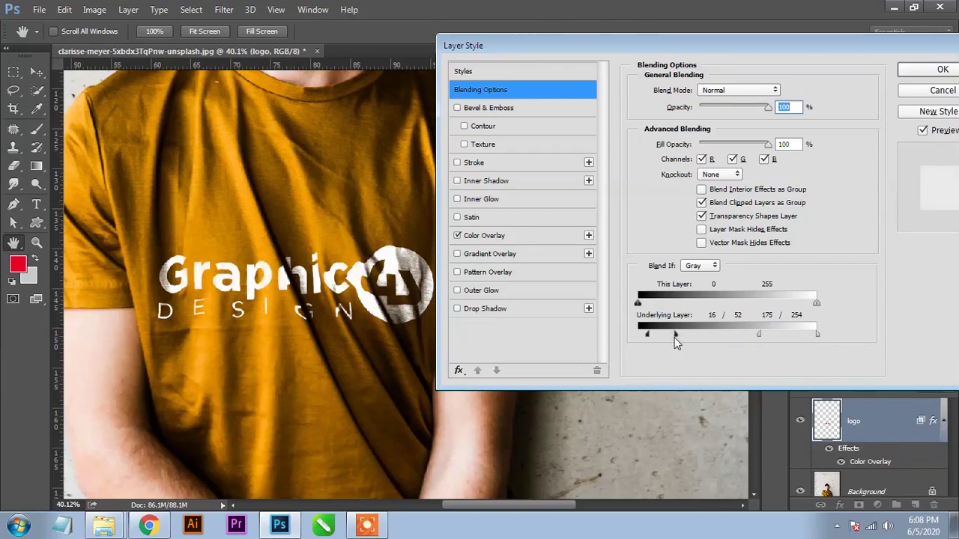
left_click(917, 70)
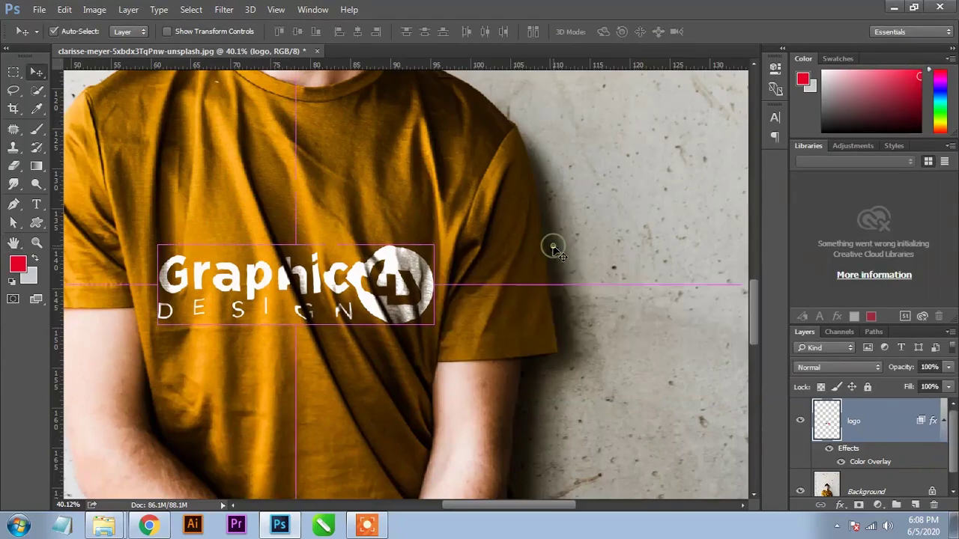
Step: Fit the finished mockup on screen, zoom into the logo, and cycle screen modes
key("ctrl+0")
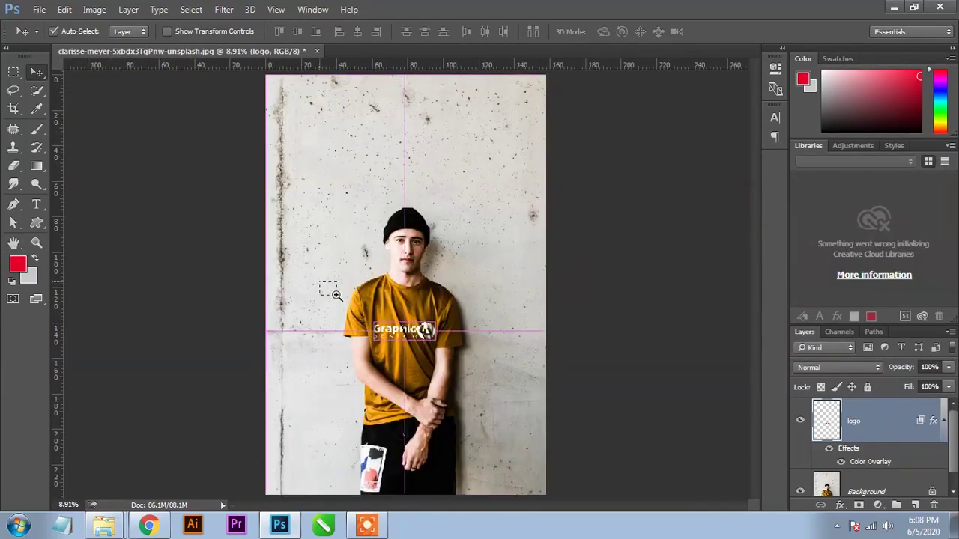
left_click_drag(320, 283, 513, 375)
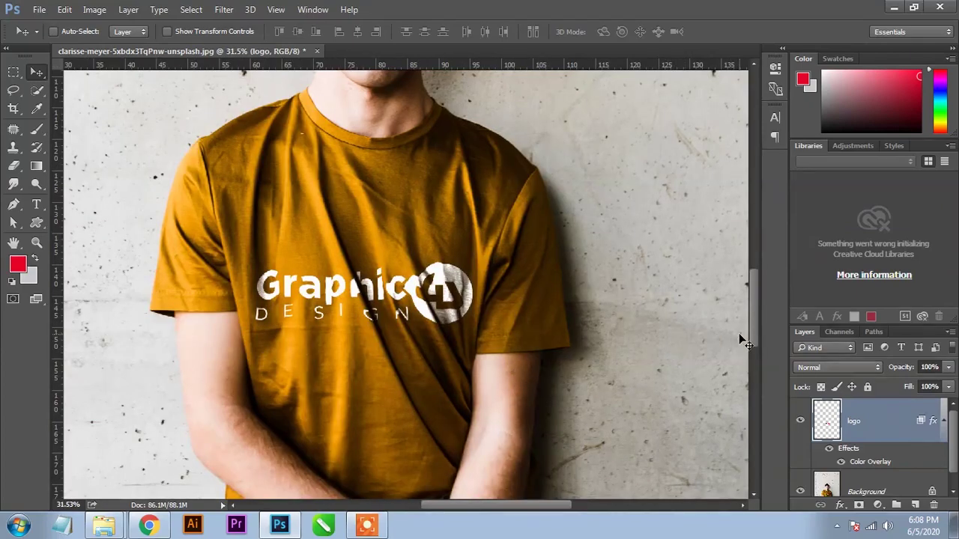
key("f")
key("f")
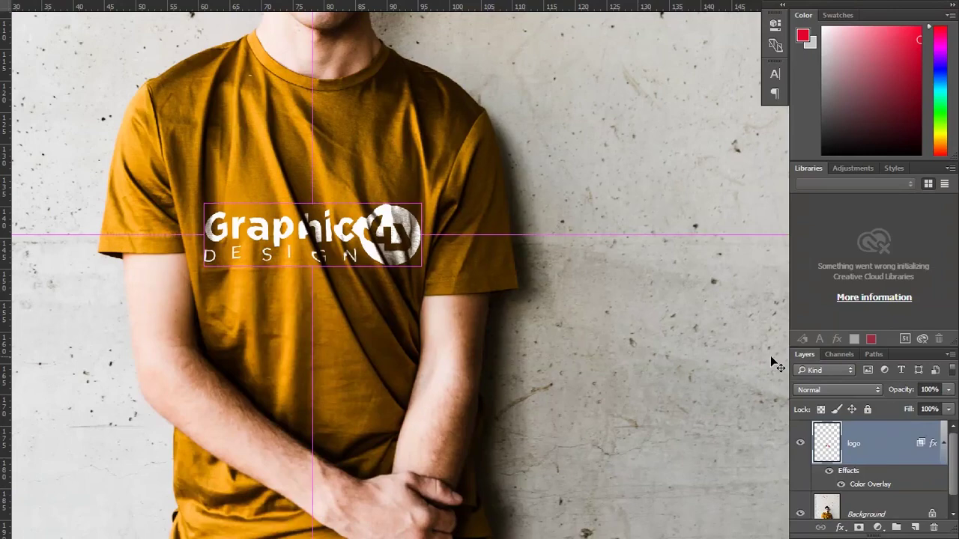
key("f")
key("ctrl+0")
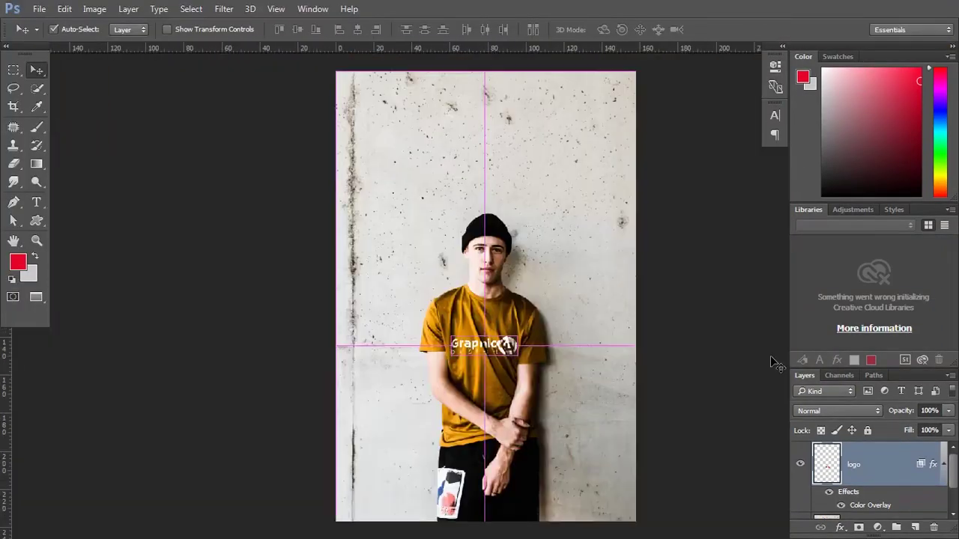
key("f")
key("f")
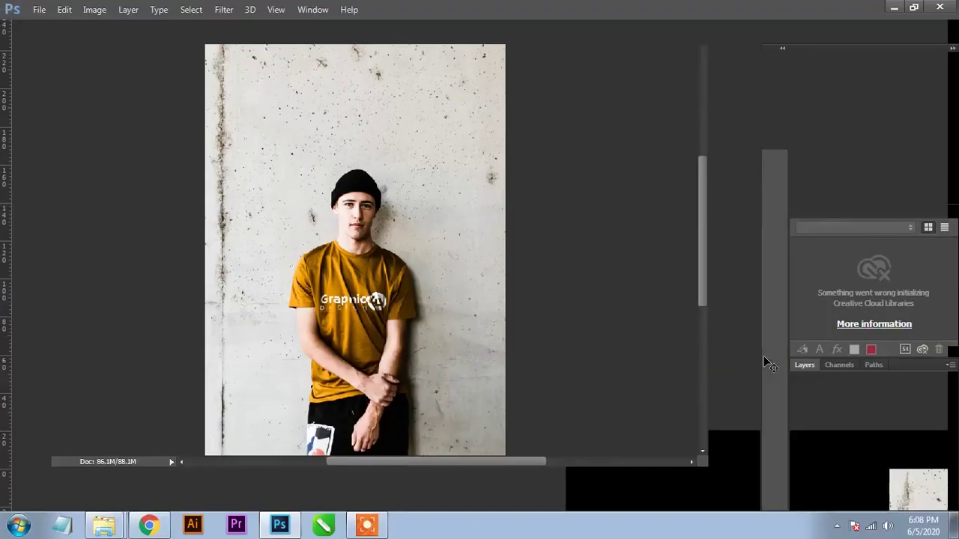